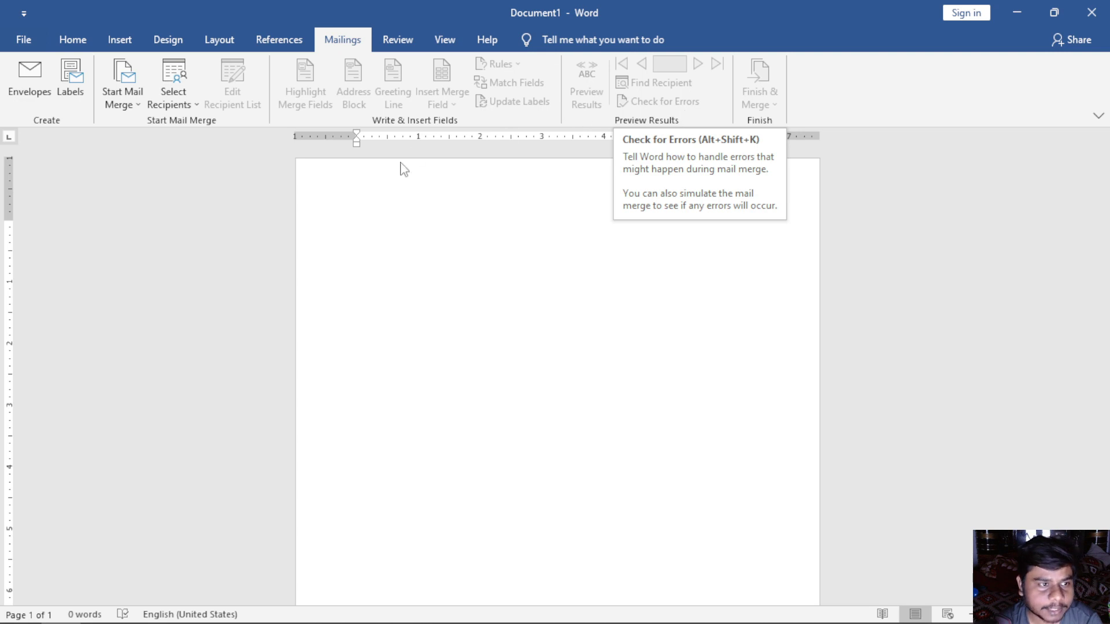
- Set the blank document up as a Letters mail merge from Start Mail Merge
click(133, 106)
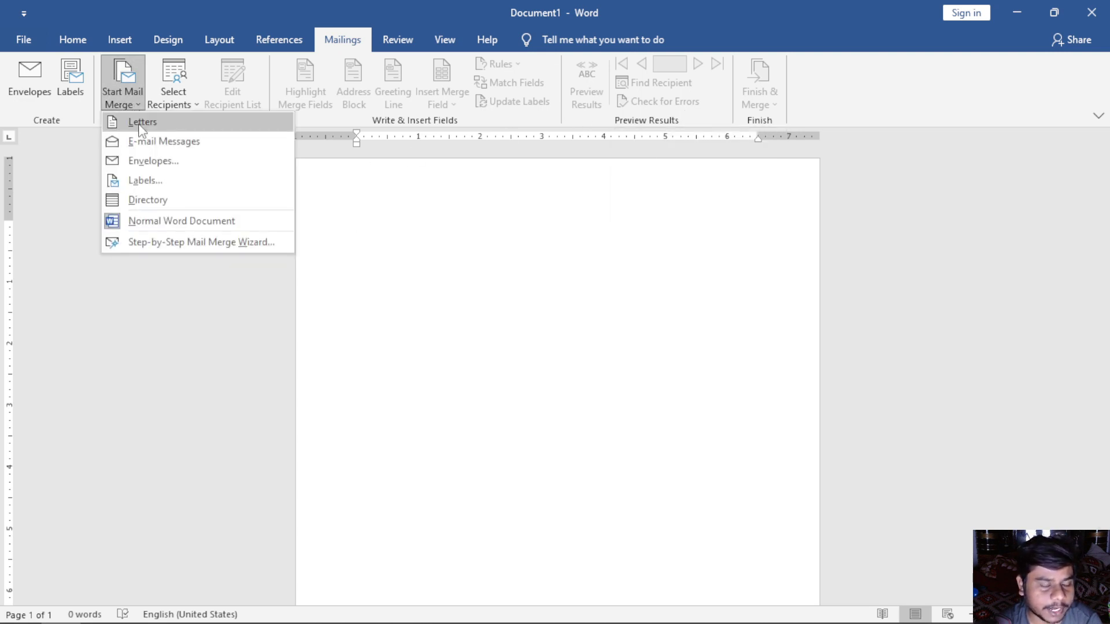
click(140, 126)
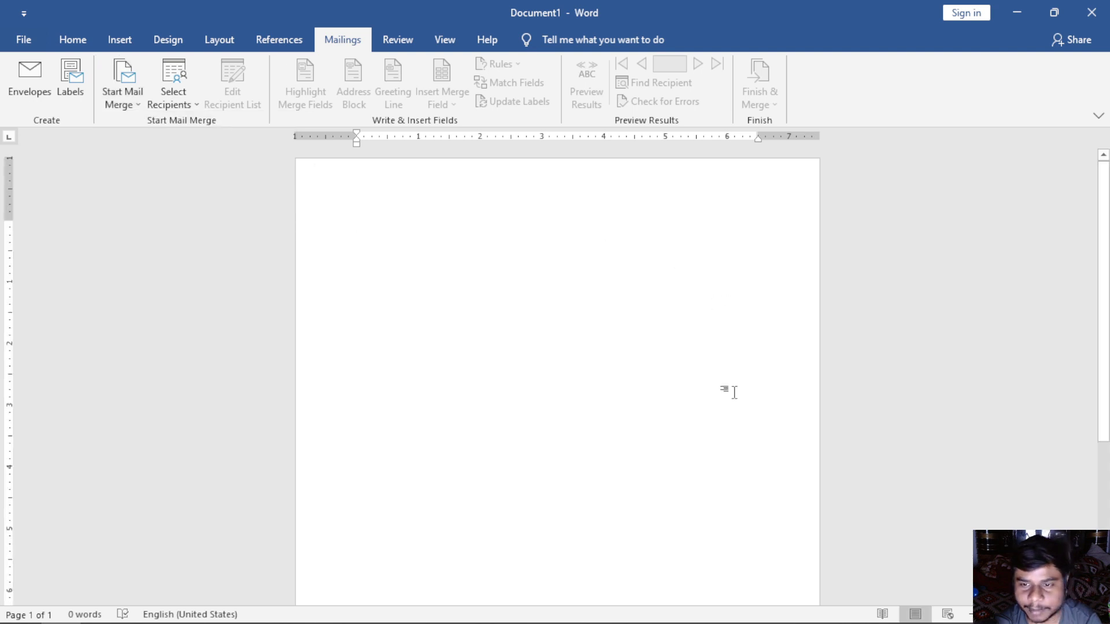
scroll(731, 392, down, 2)
scroll(735, 392, down, 3)
scroll(736, 393, up, 5)
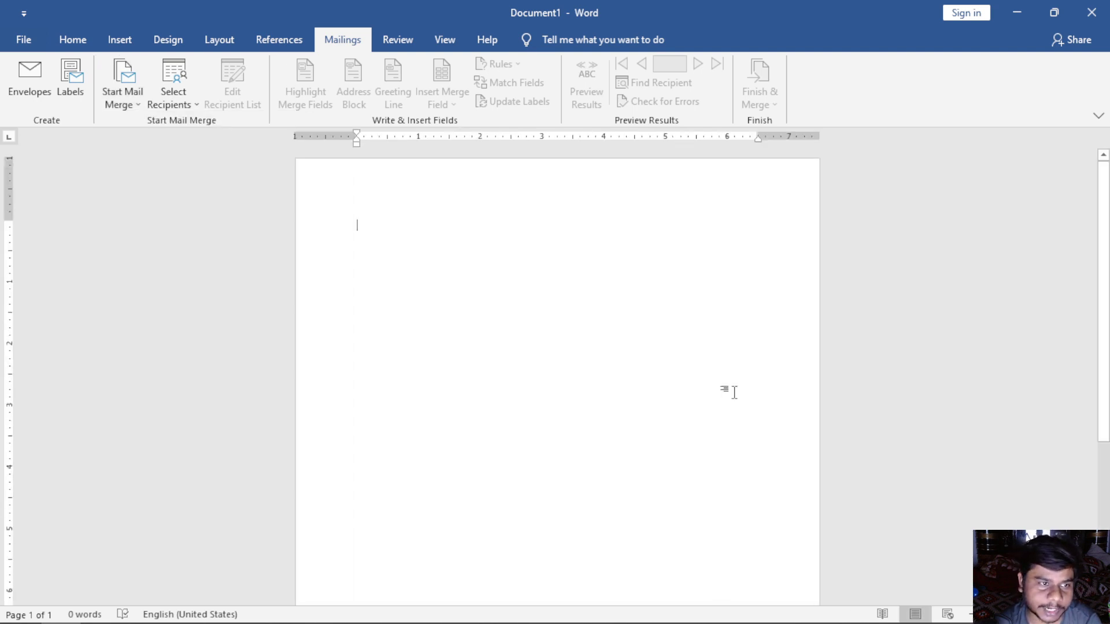
- Use the existing MyList2 database from My Data Sources as the recipient list
click(181, 108)
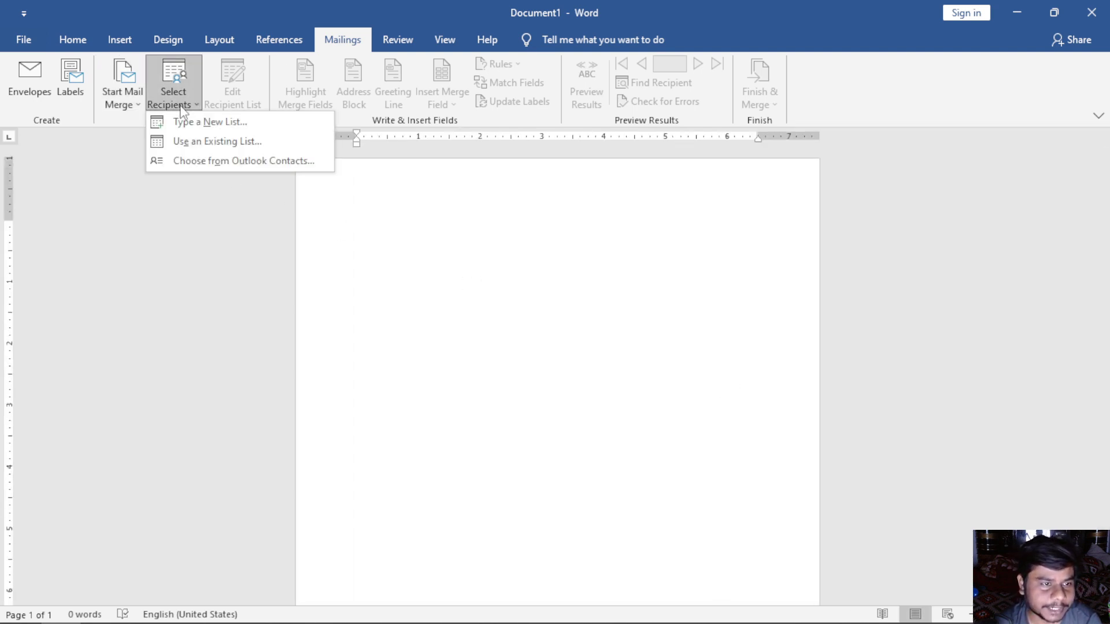
click(295, 151)
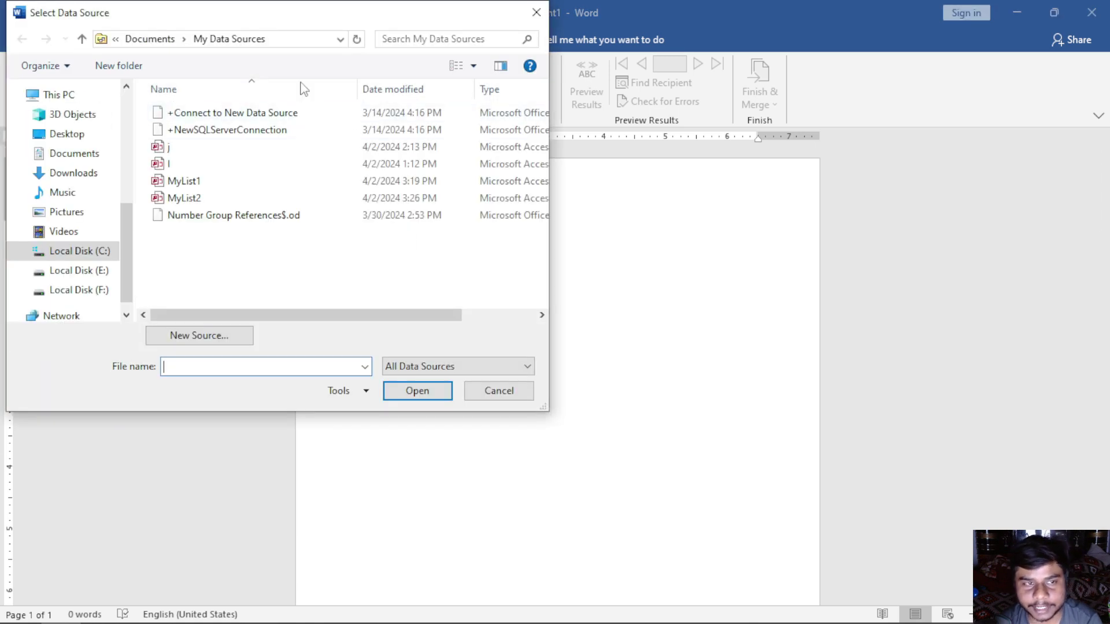
drag(266, 20, 322, 53)
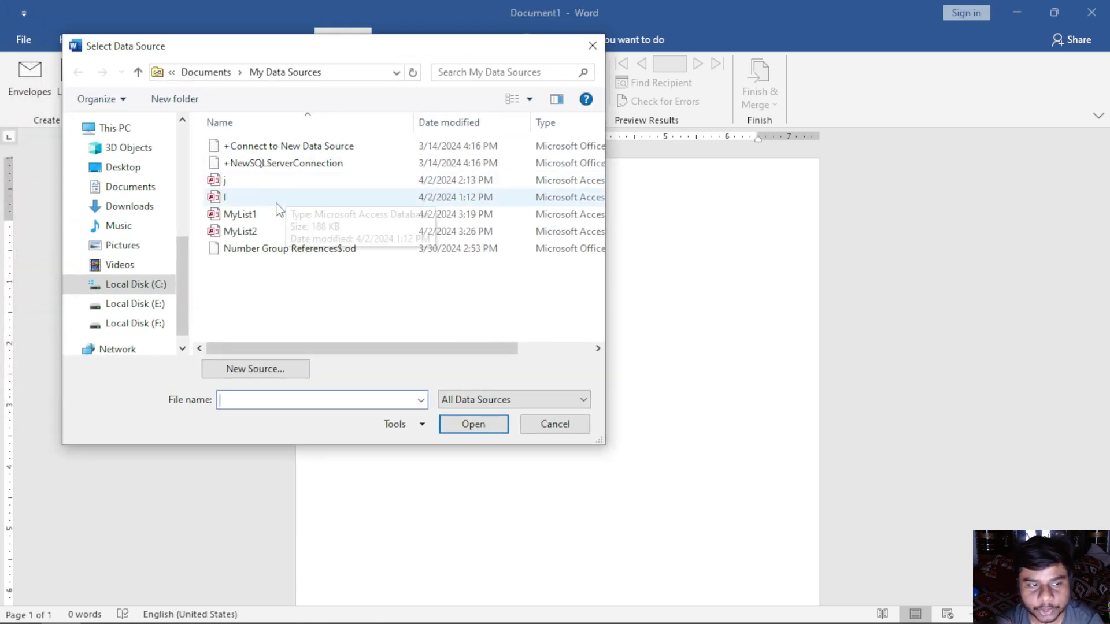
click(258, 230)
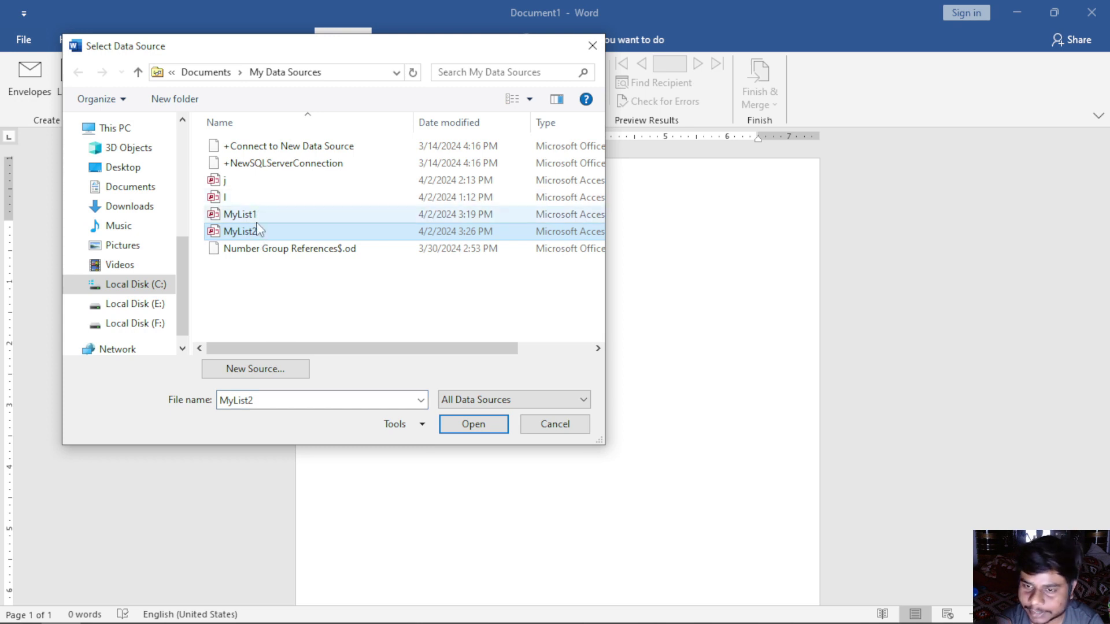
drag(278, 51, 302, 48)
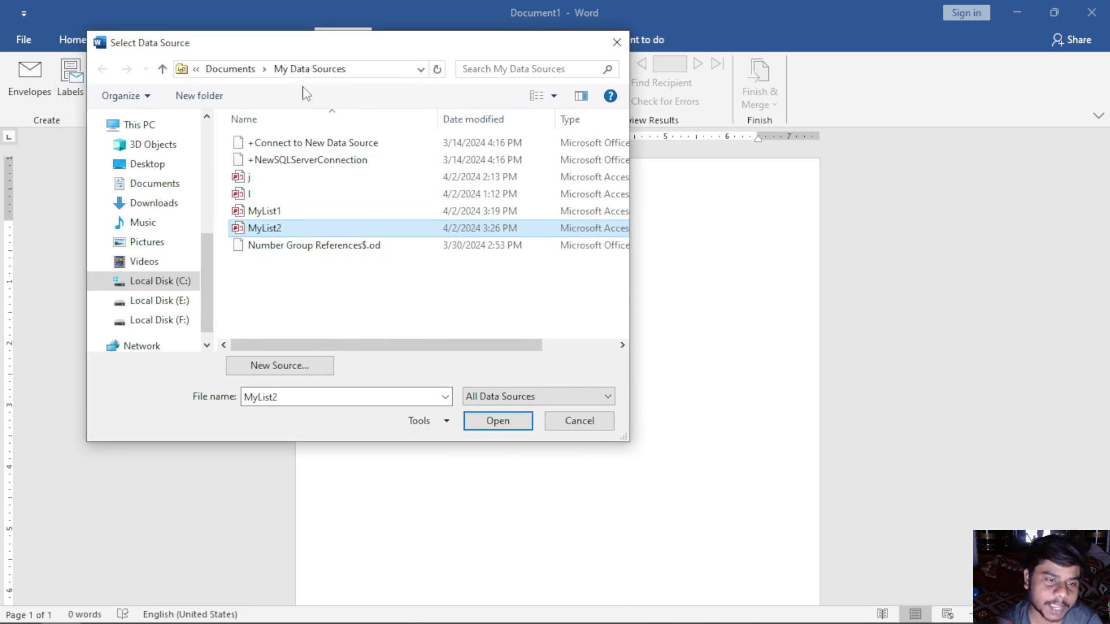
click(503, 421)
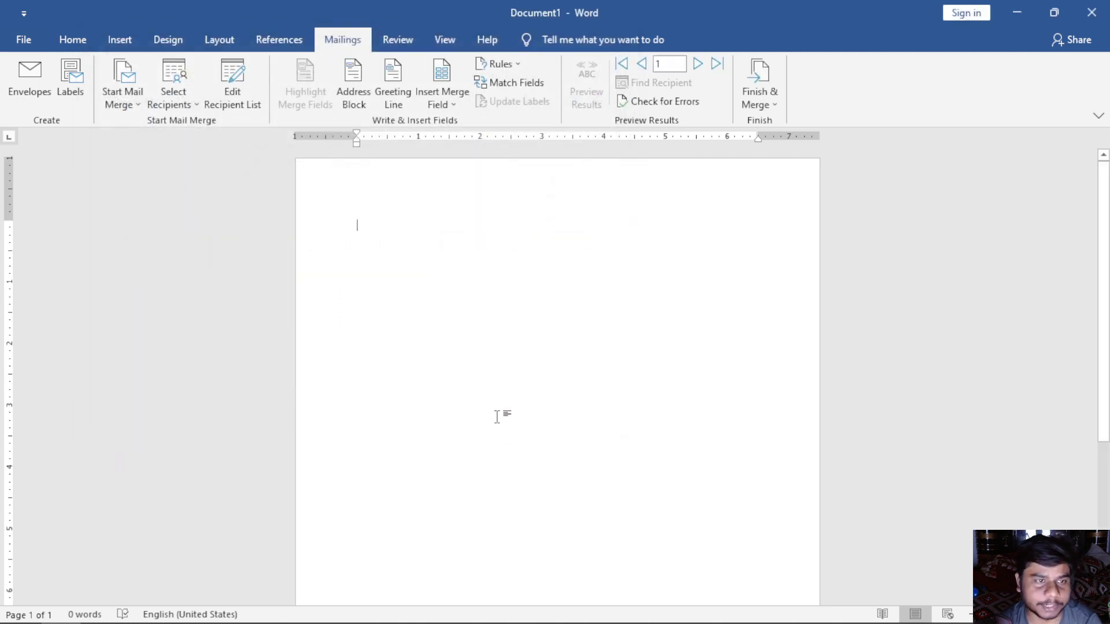
- Review the three MyList2.mdb records in Mail Merge Recipients, then close the list
click(234, 90)
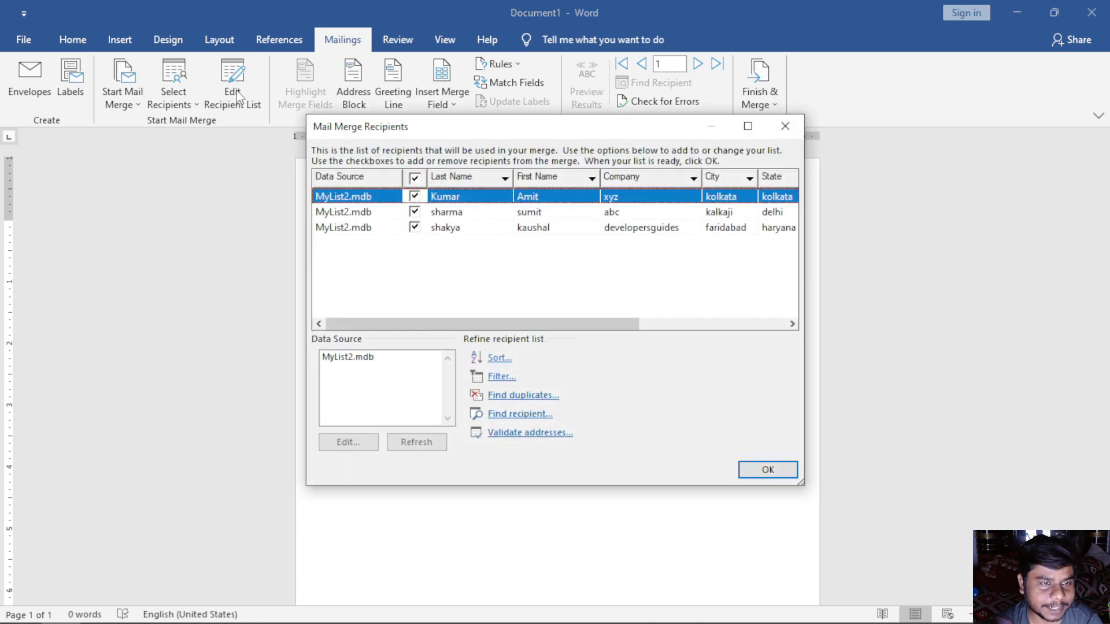
drag(502, 135, 422, 142)
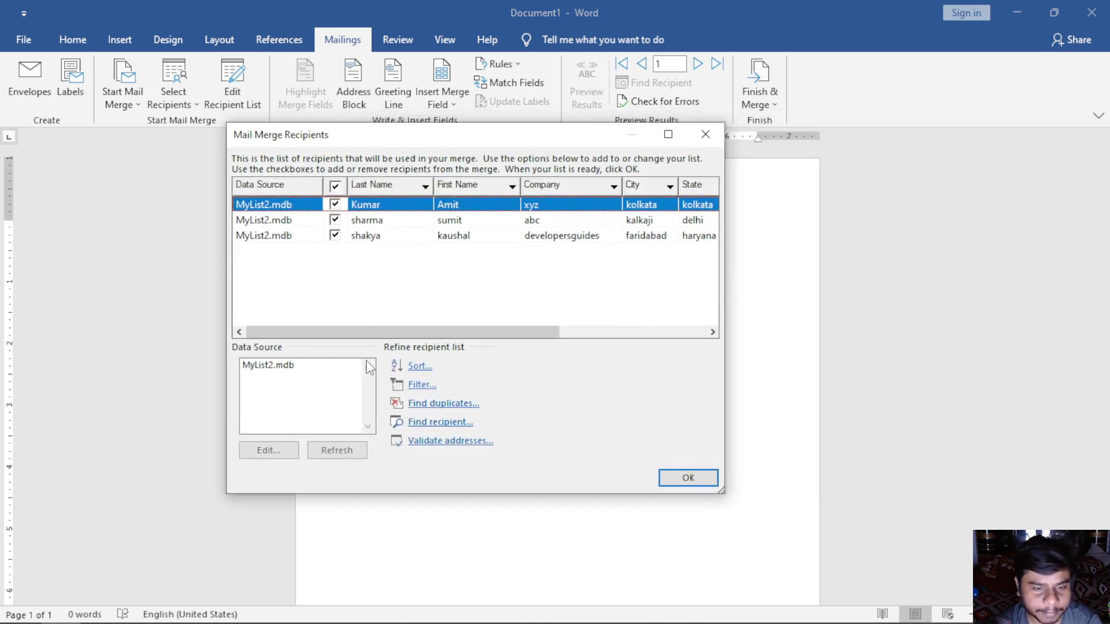
click(707, 135)
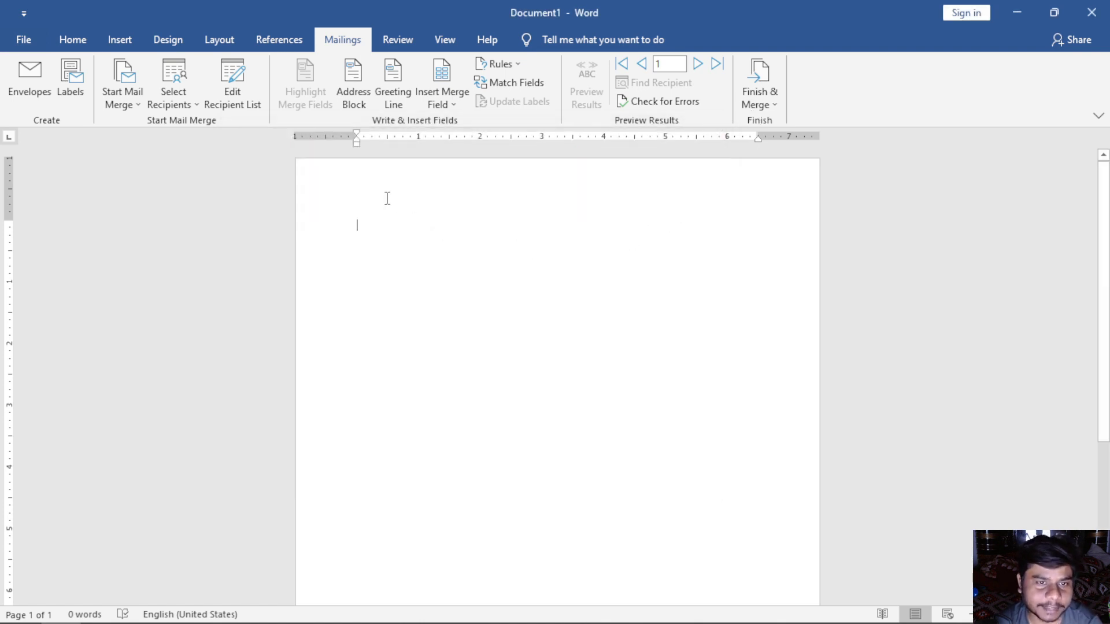
- Insert the Sr_No, First_Name and Last_Name merge fields on the first line
click(450, 102)
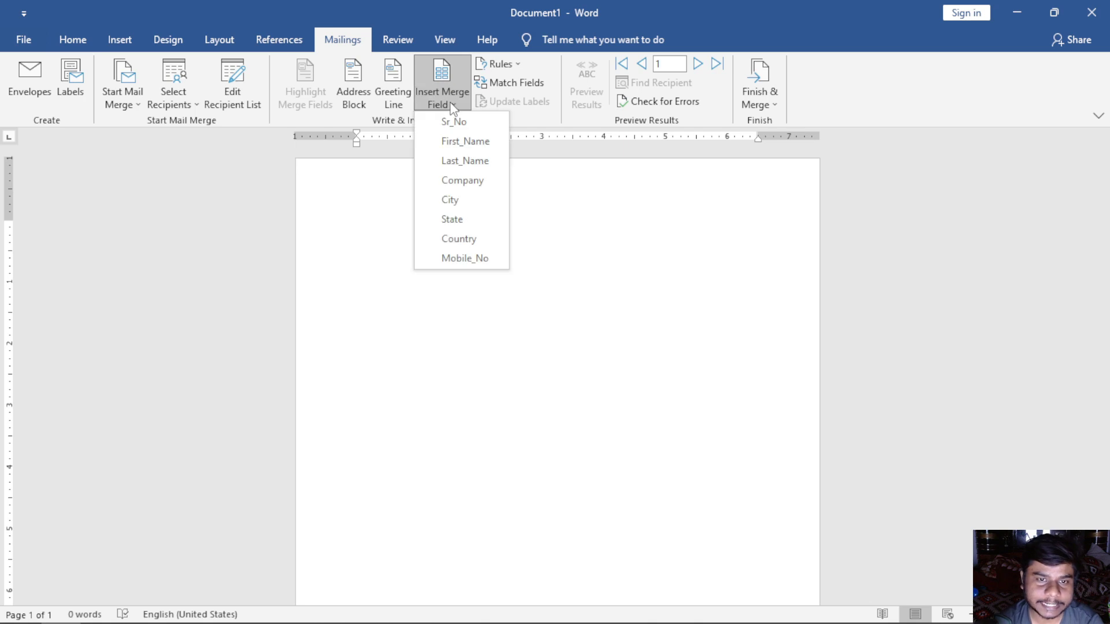
click(469, 122)
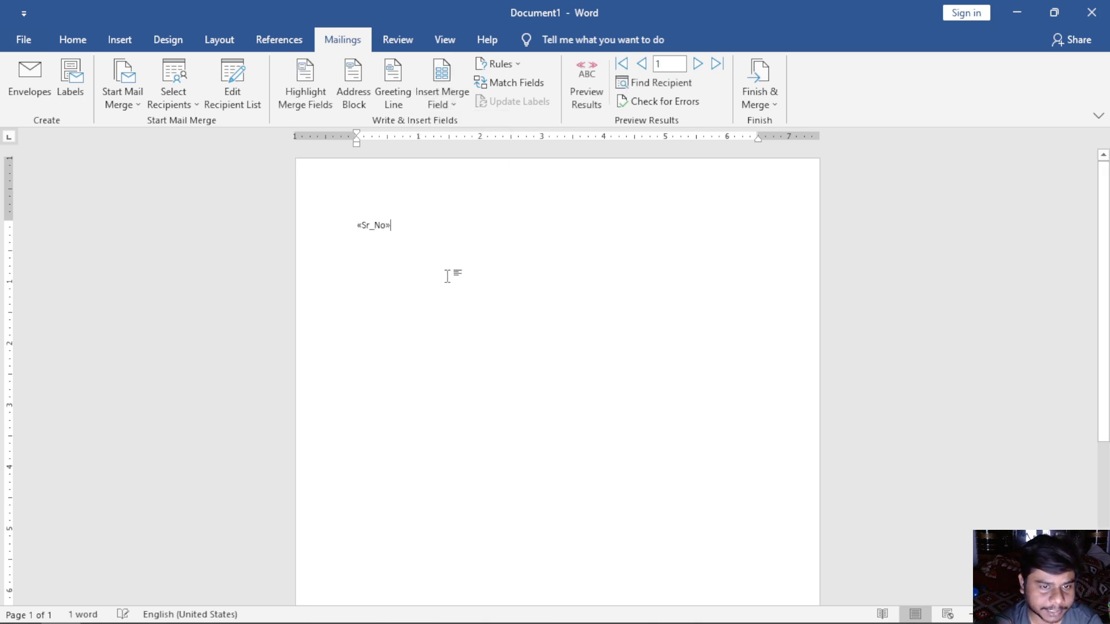
click(439, 99)
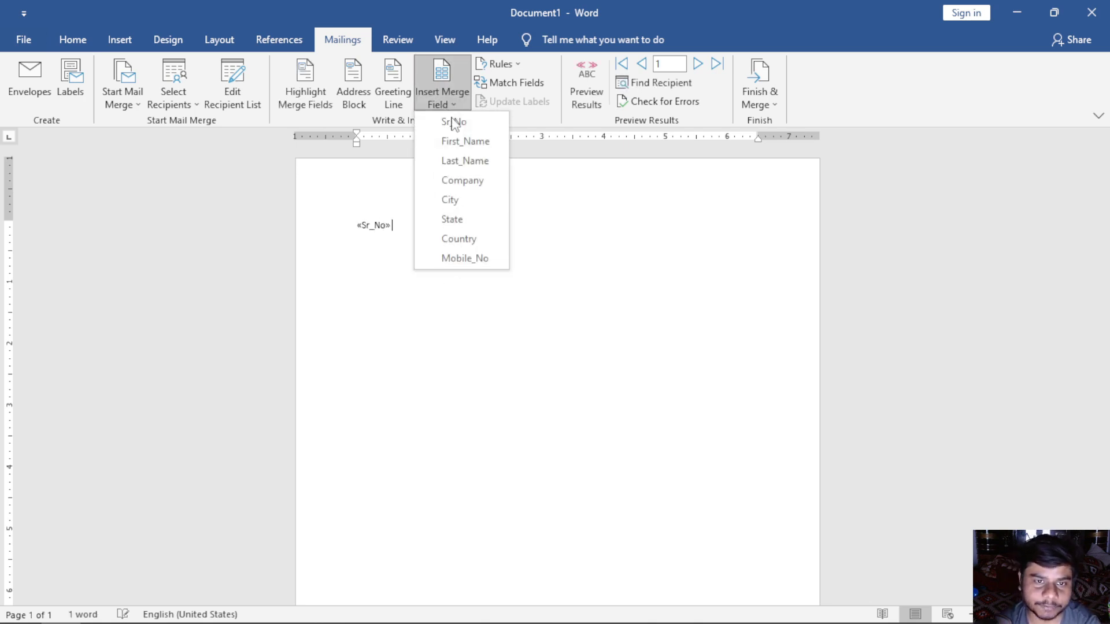
click(462, 145)
click(449, 102)
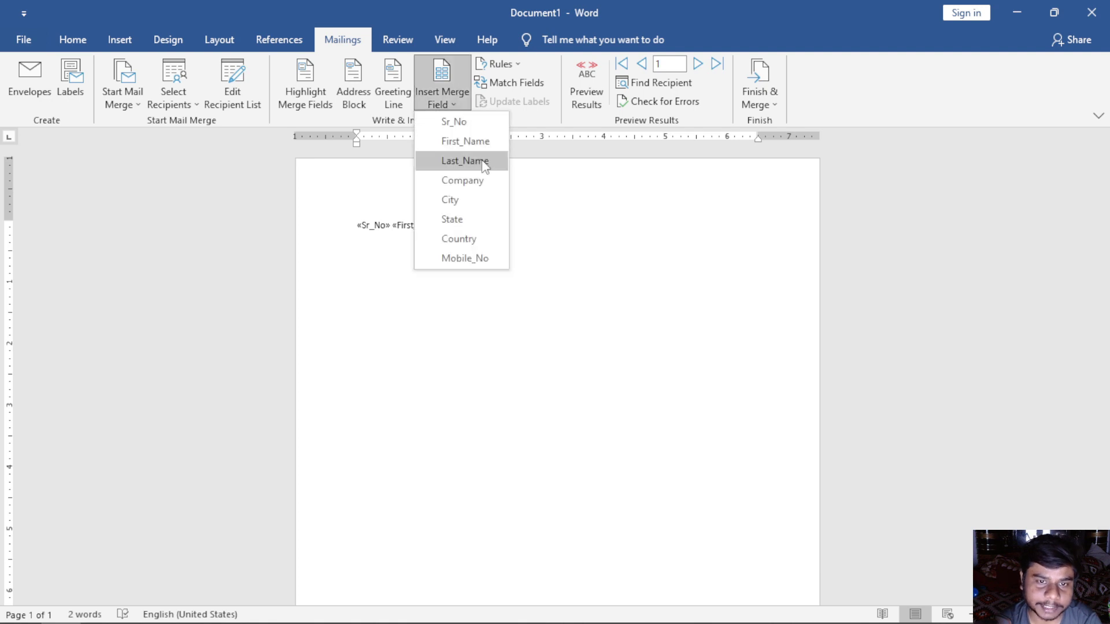
click(484, 163)
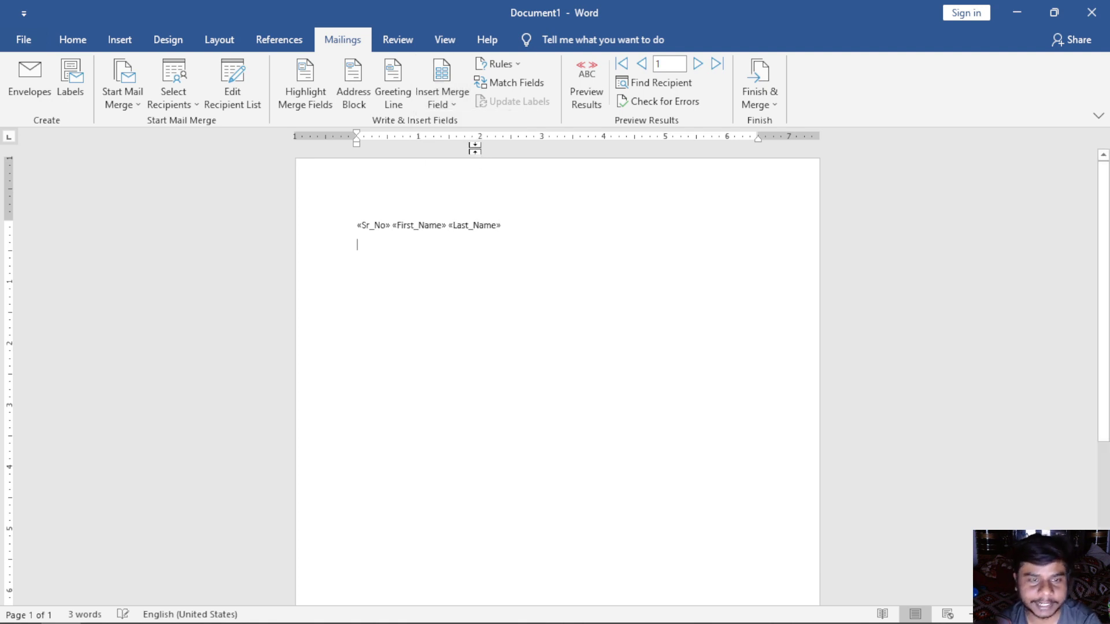
key(Return)
- Insert the Company, City and State merge fields on the second line
click(454, 111)
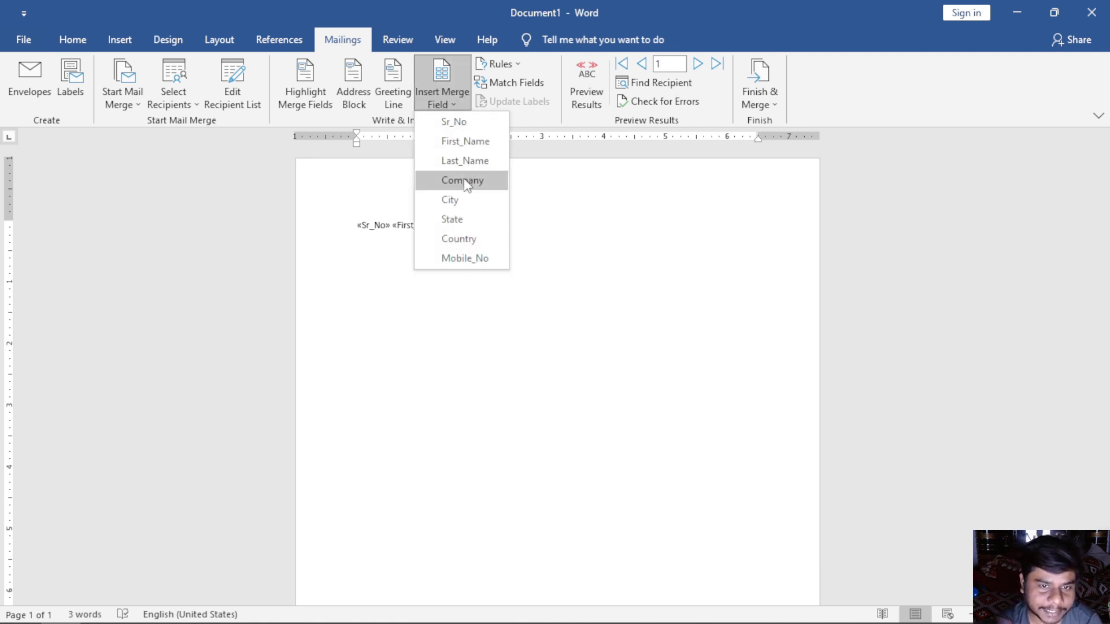
click(463, 178)
click(453, 104)
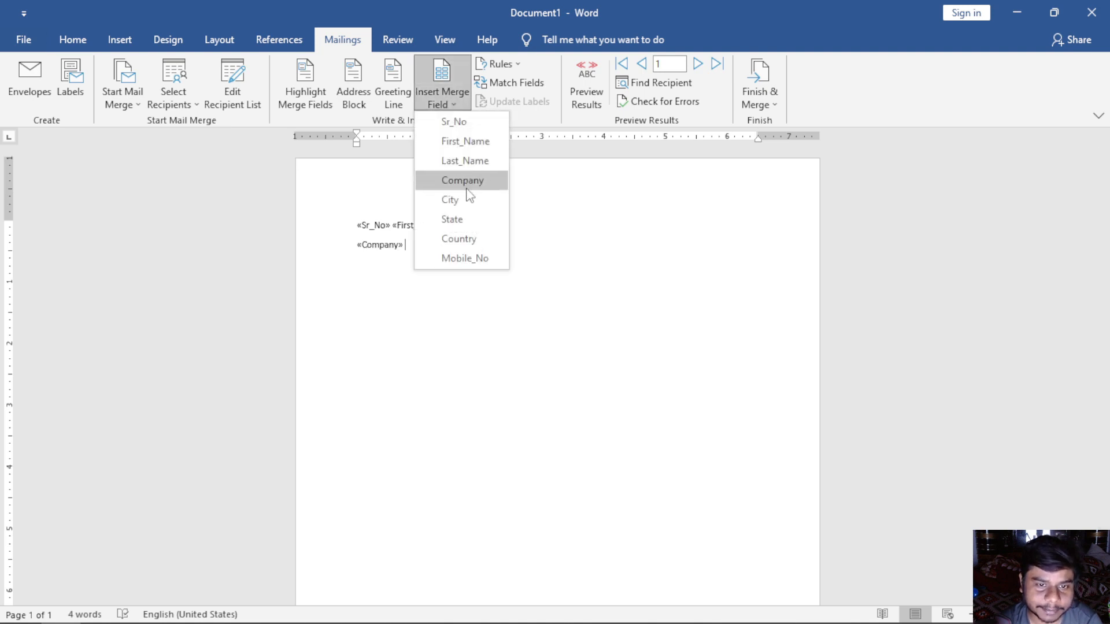
click(468, 196)
click(454, 102)
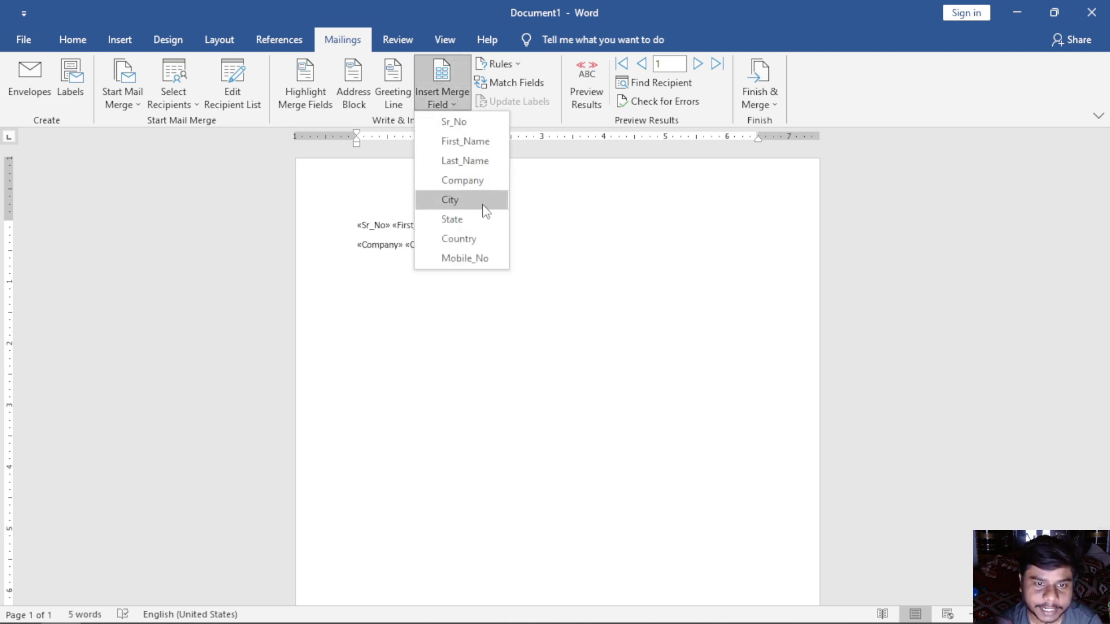
click(483, 218)
key(Return)
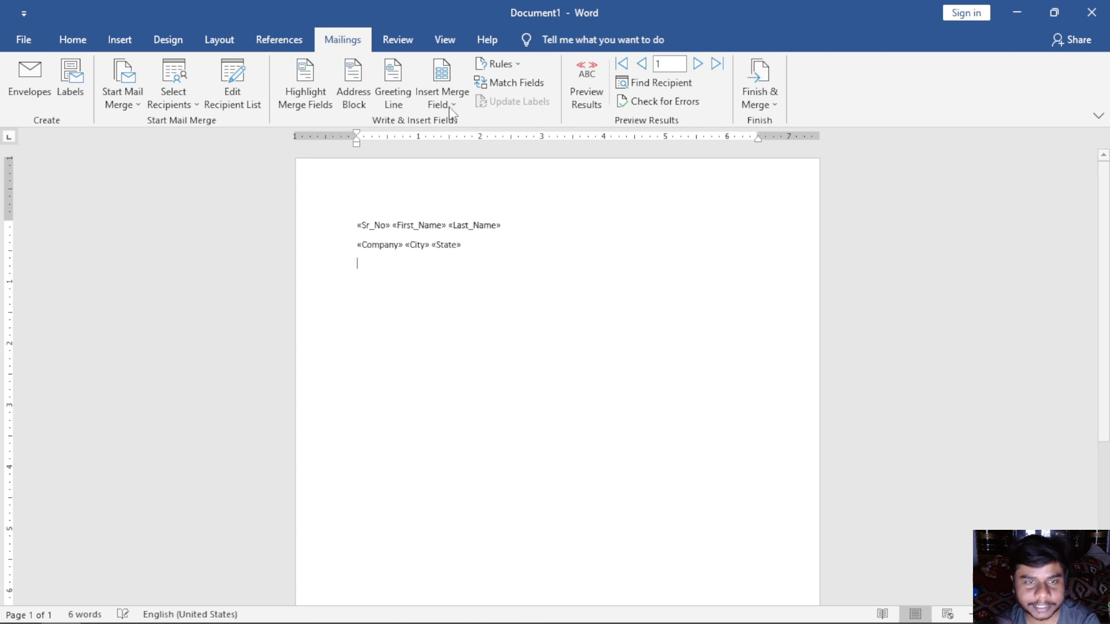
- Add the Country and Mobile_No merge fields on the third line, then select all three lines
click(453, 105)
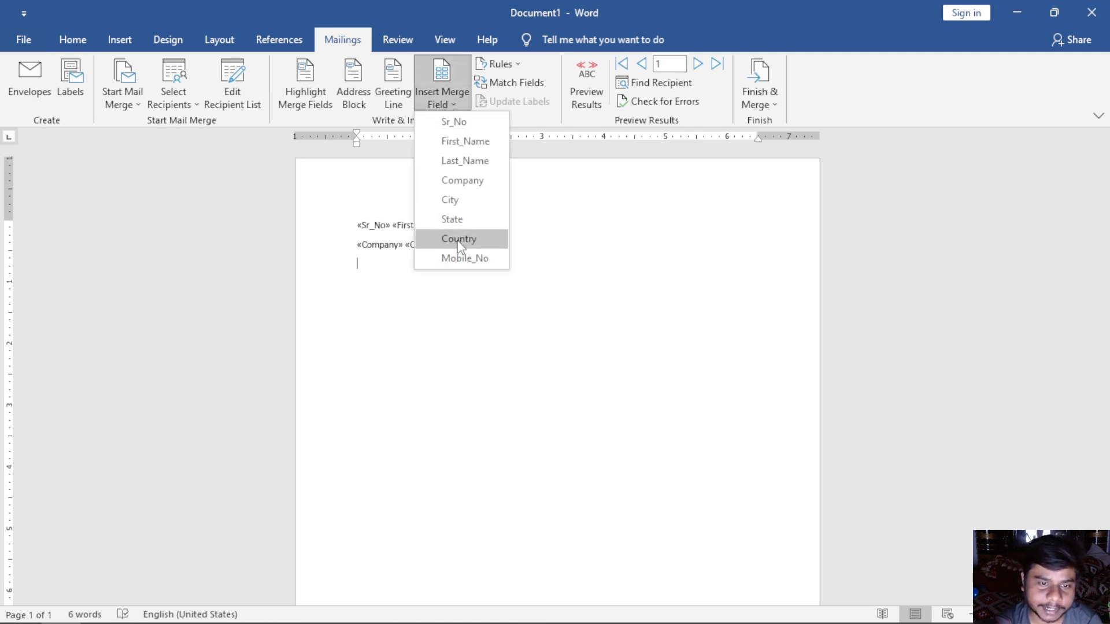
click(573, 203)
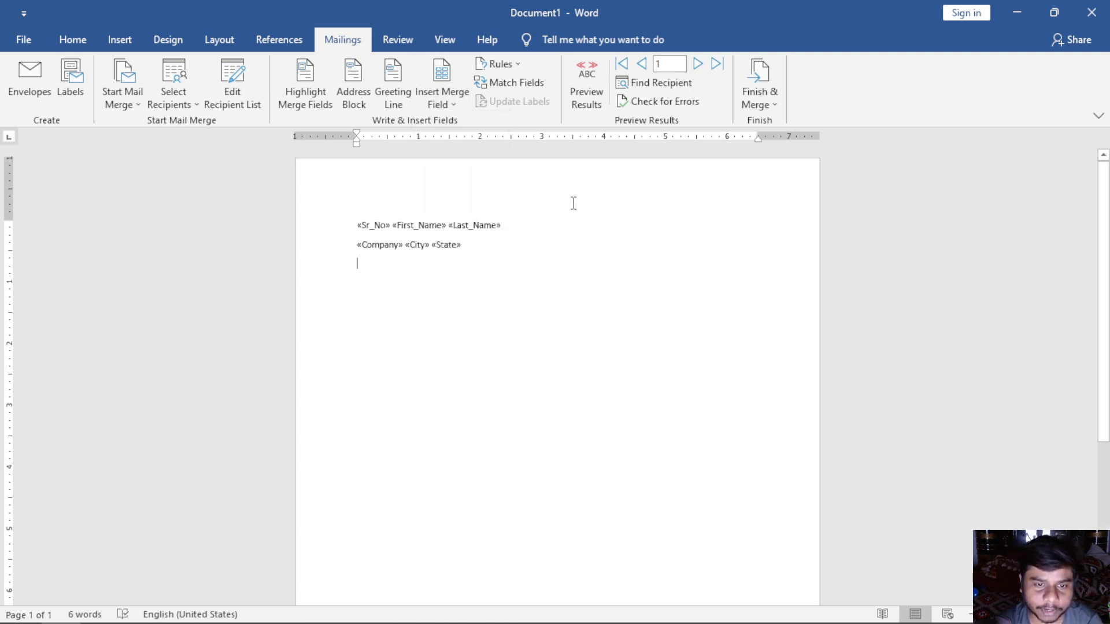
click(442, 96)
click(459, 239)
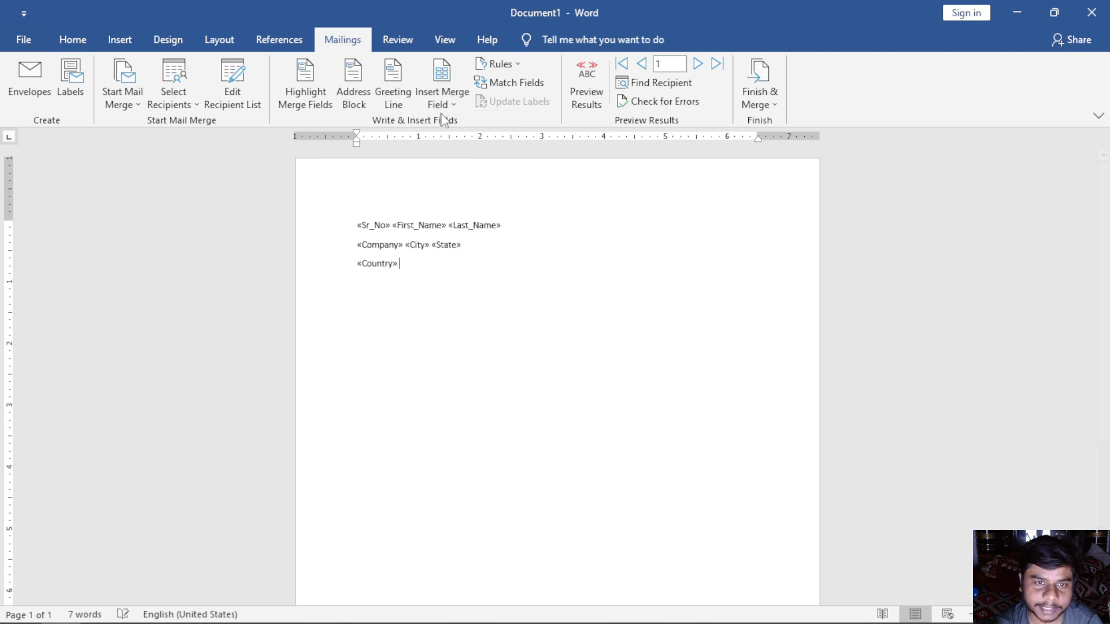
click(441, 101)
click(470, 255)
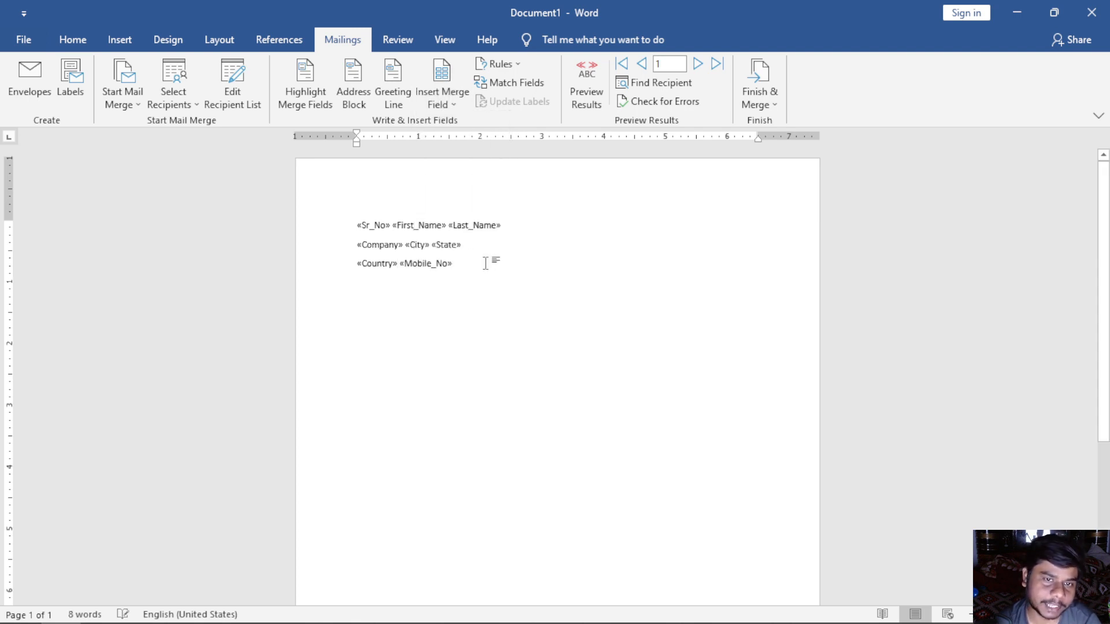
drag(493, 257, 361, 218)
- Check the Country, Sr No and Mobile No columns of the recipient list, then close it
click(232, 93)
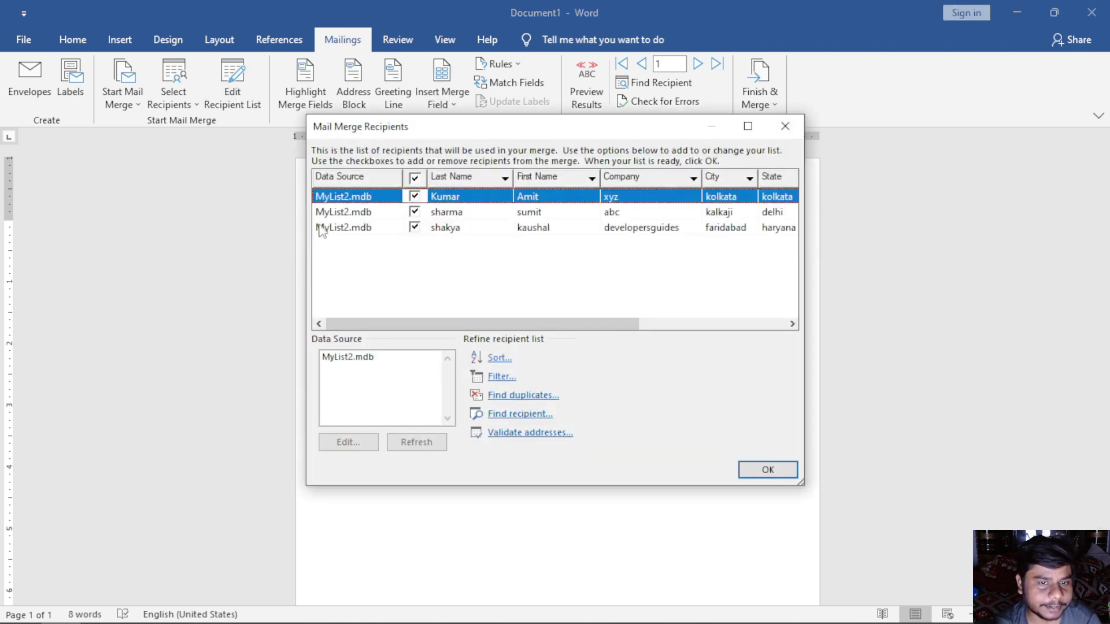
drag(501, 136, 434, 147)
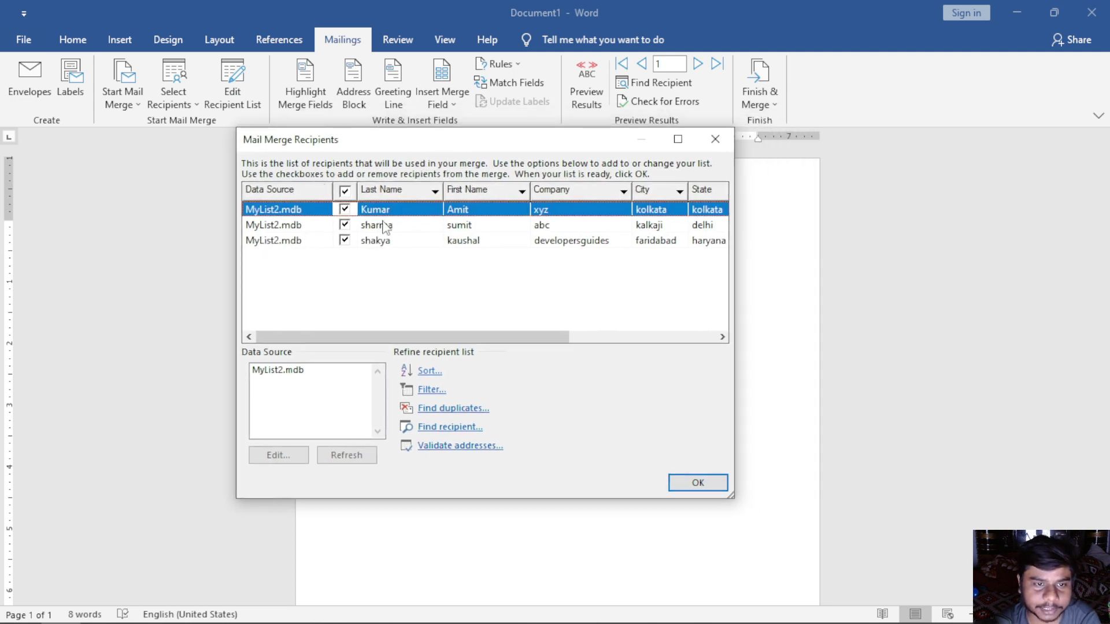
drag(453, 337, 600, 337)
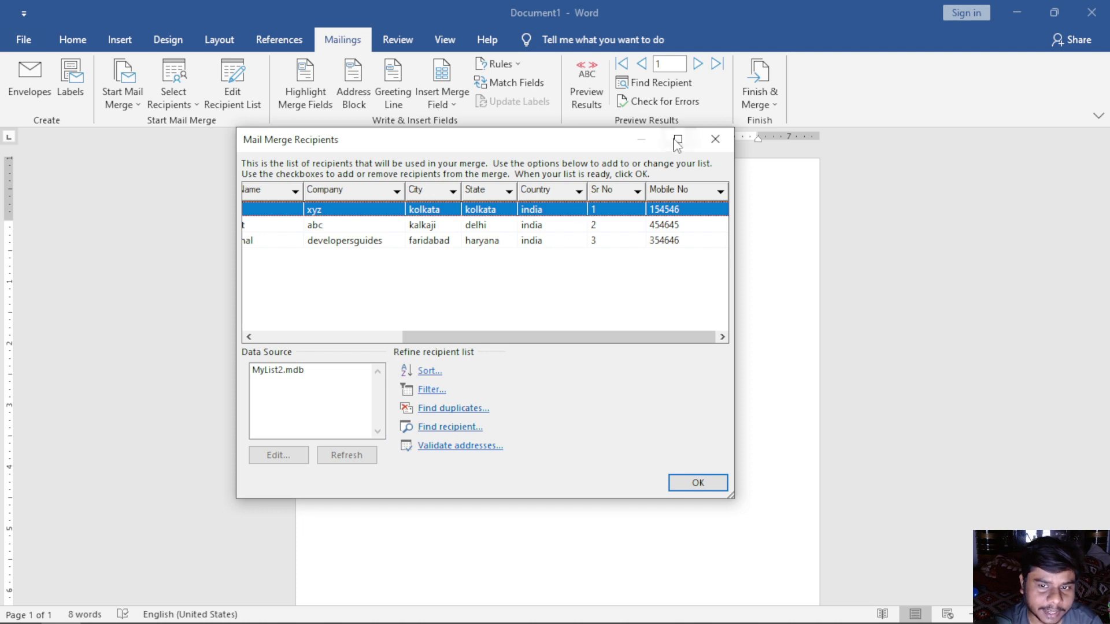
click(715, 138)
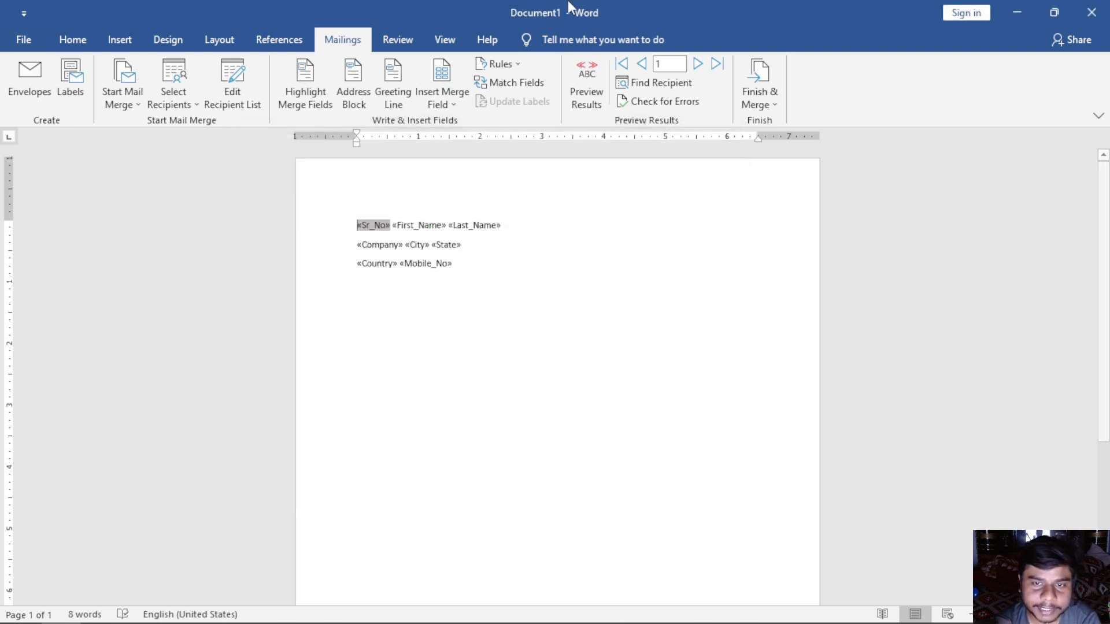
- Preview the letter with real recipient data and advance to the next record
click(589, 92)
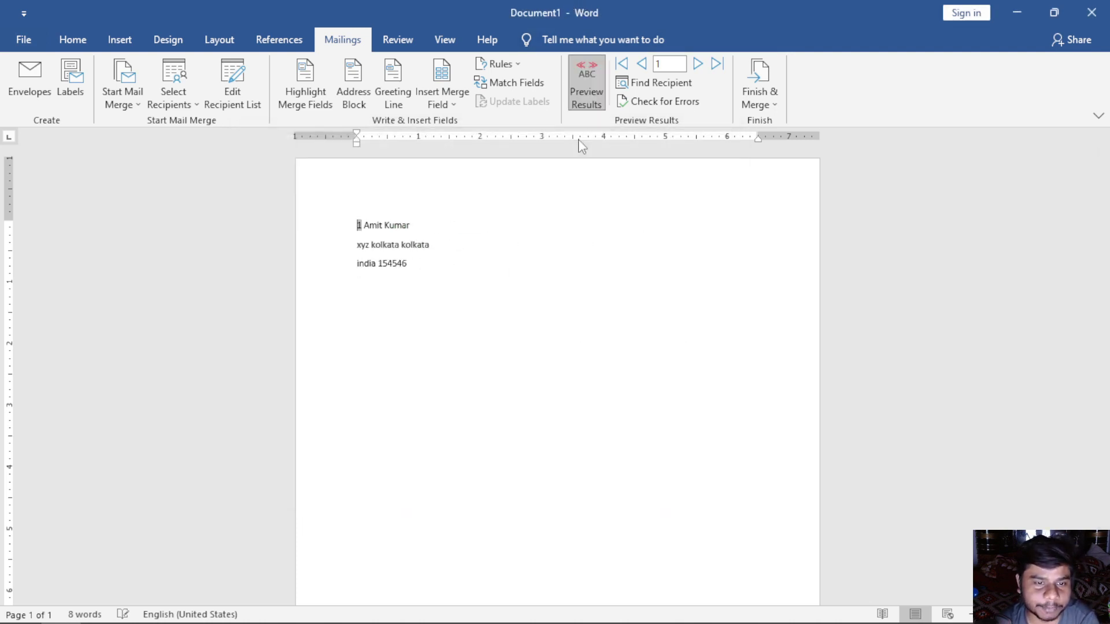
click(460, 289)
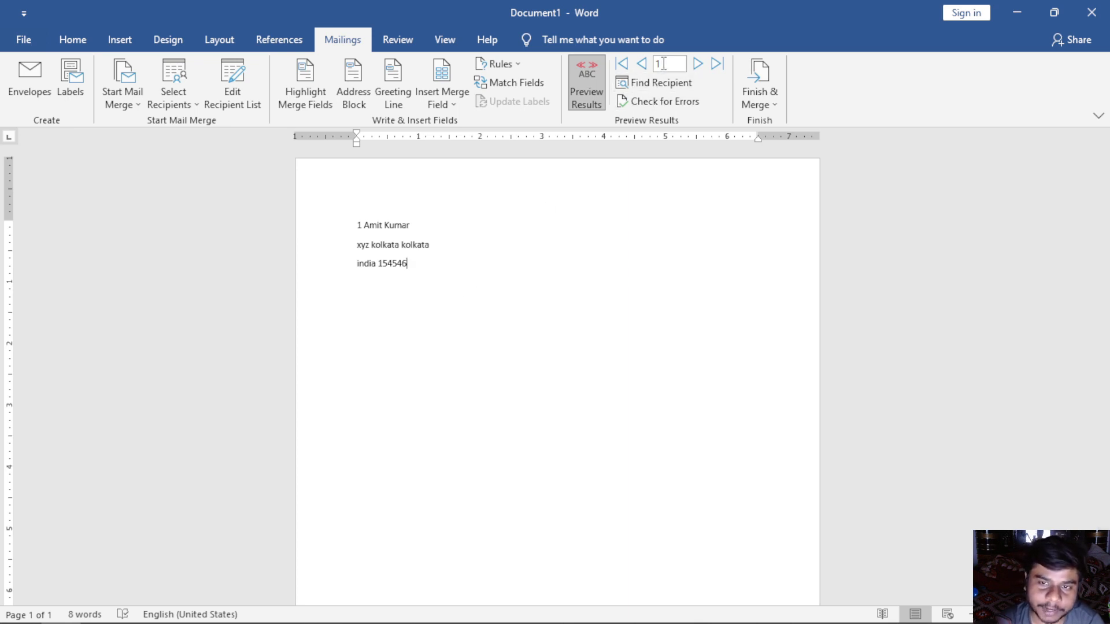
click(697, 64)
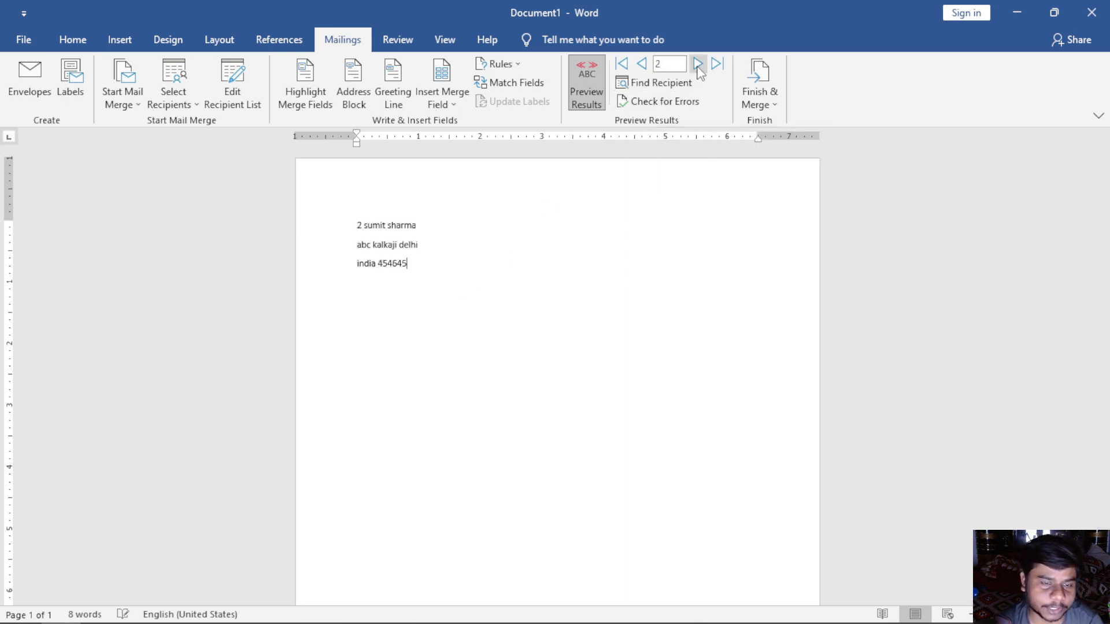
ctrl+scroll(684, 277, up, 6)
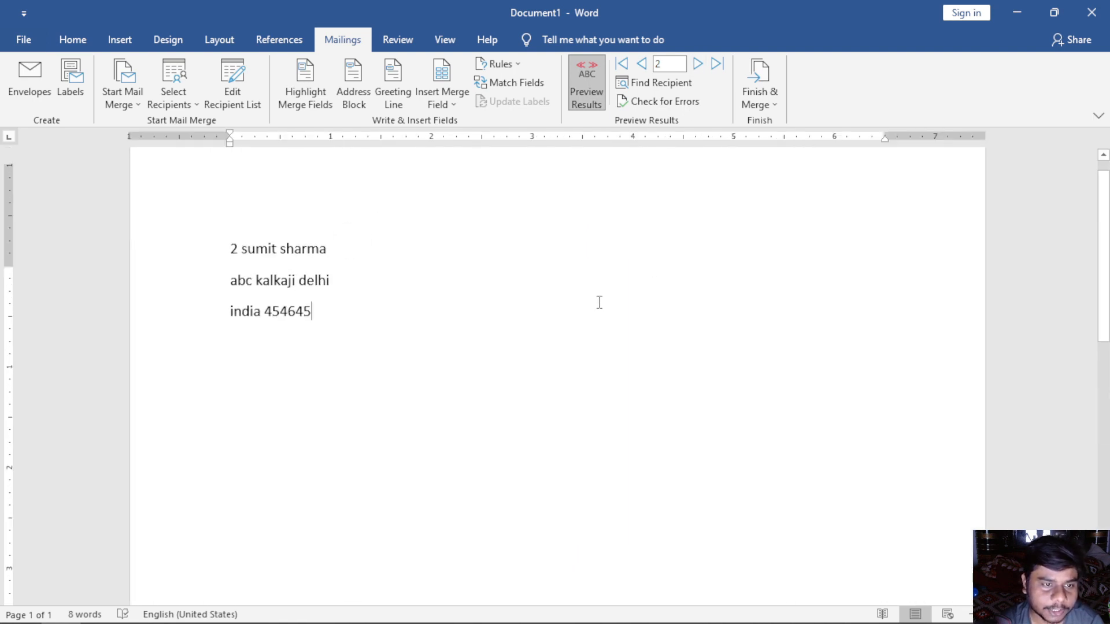
scroll(356, 297, up, 1)
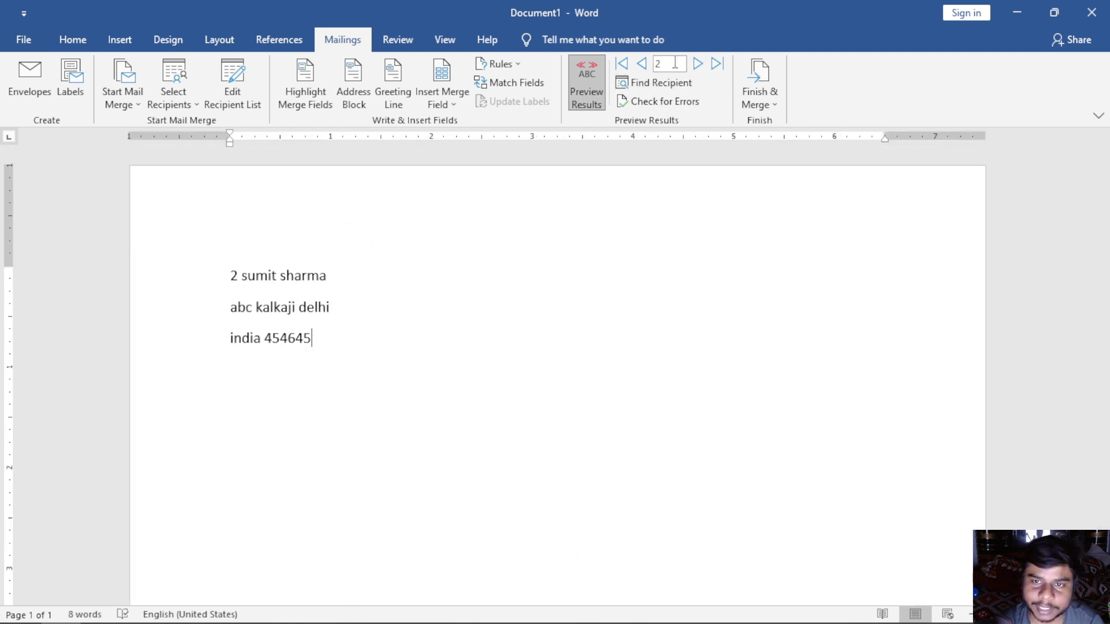
- Step through records with First, Last, Previous and Next, ending on recipient 3
click(698, 64)
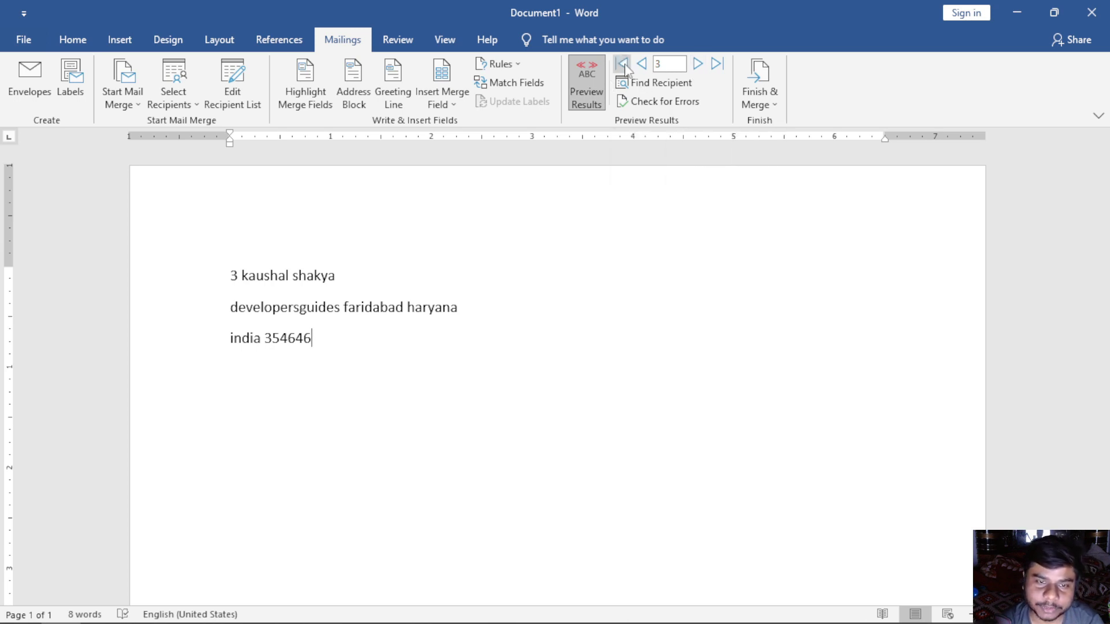
click(622, 64)
click(717, 66)
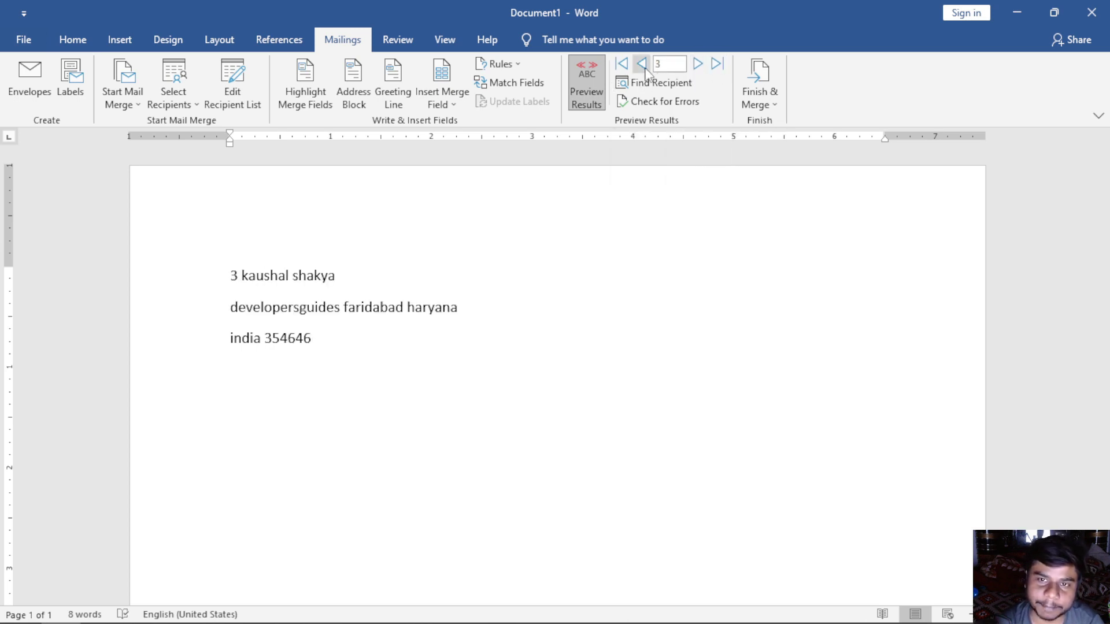
click(642, 66)
click(698, 65)
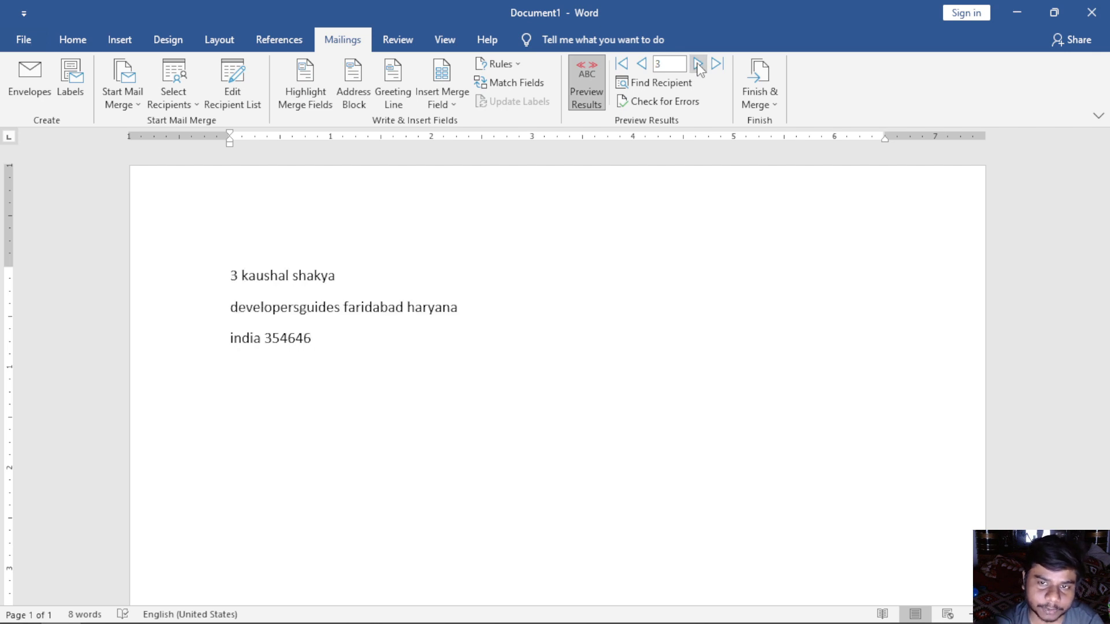
click(659, 83)
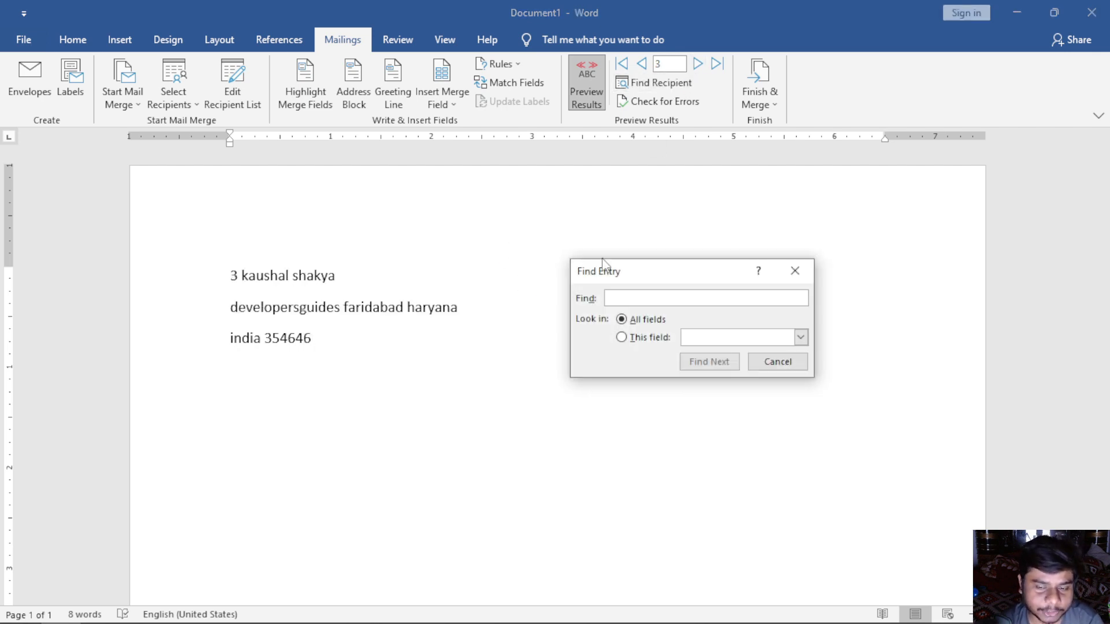
- Search the recipients by a first name to jump to record 1, then close Find Entry
drag(607, 276, 444, 247)
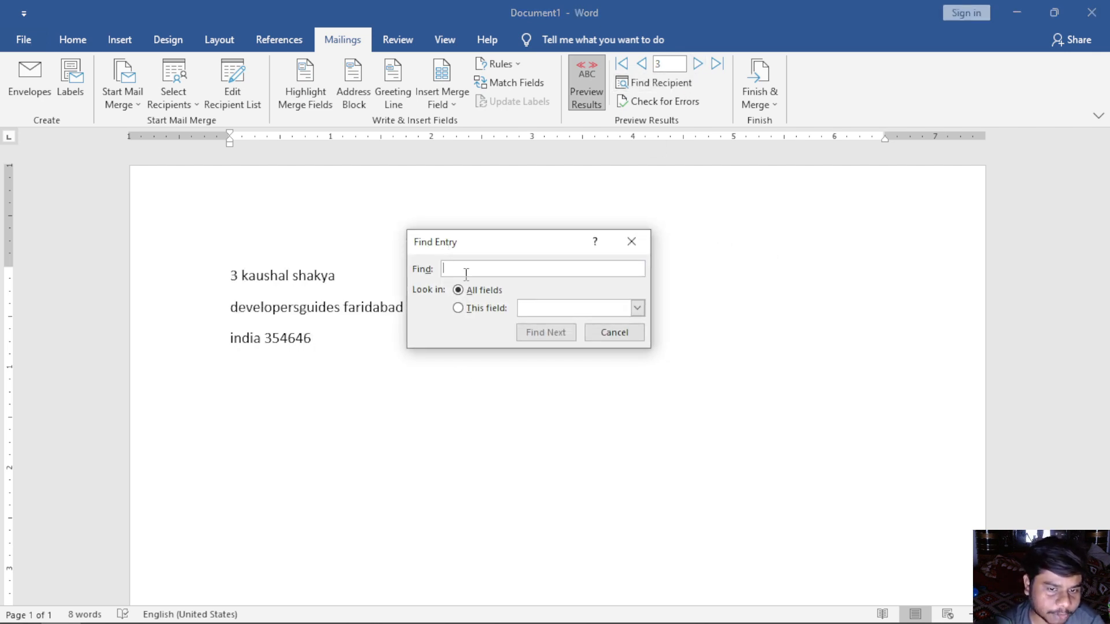
text(amit)
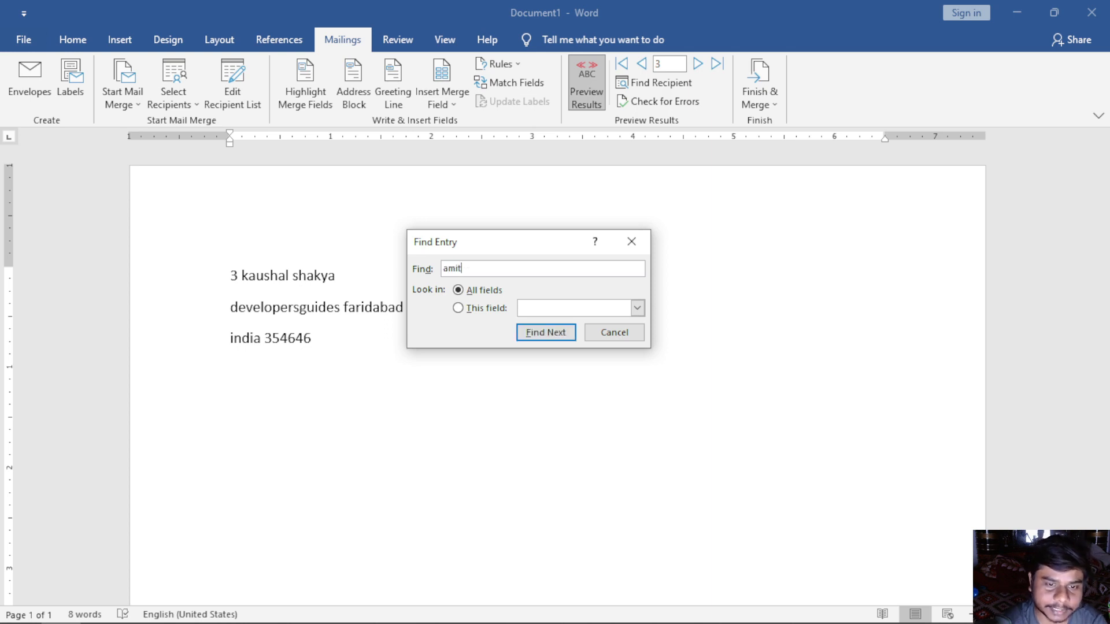
click(540, 332)
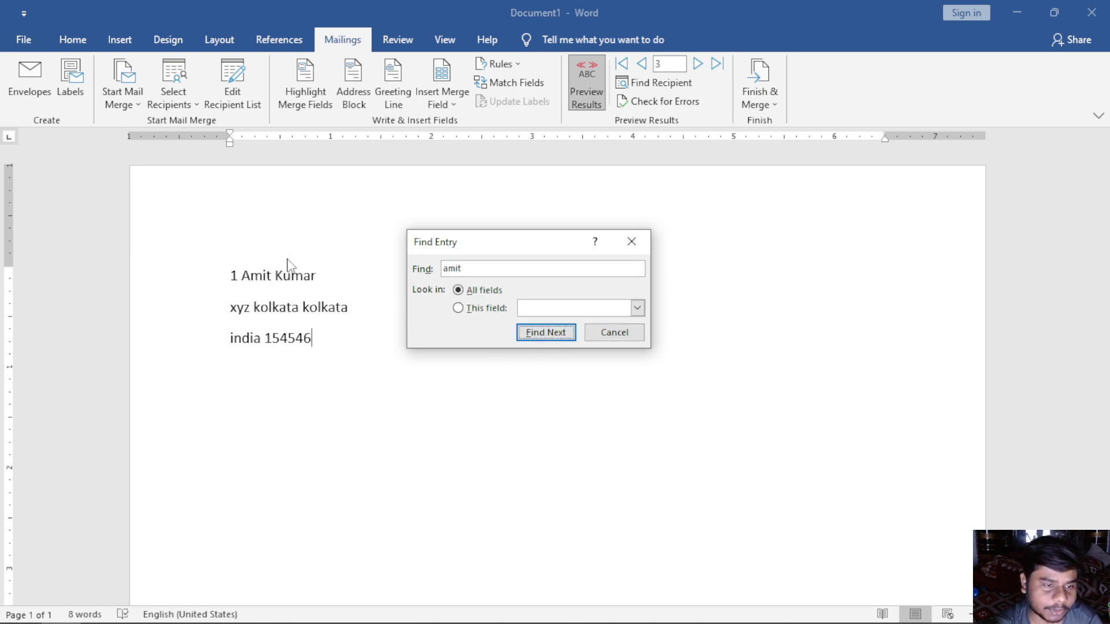
click(626, 340)
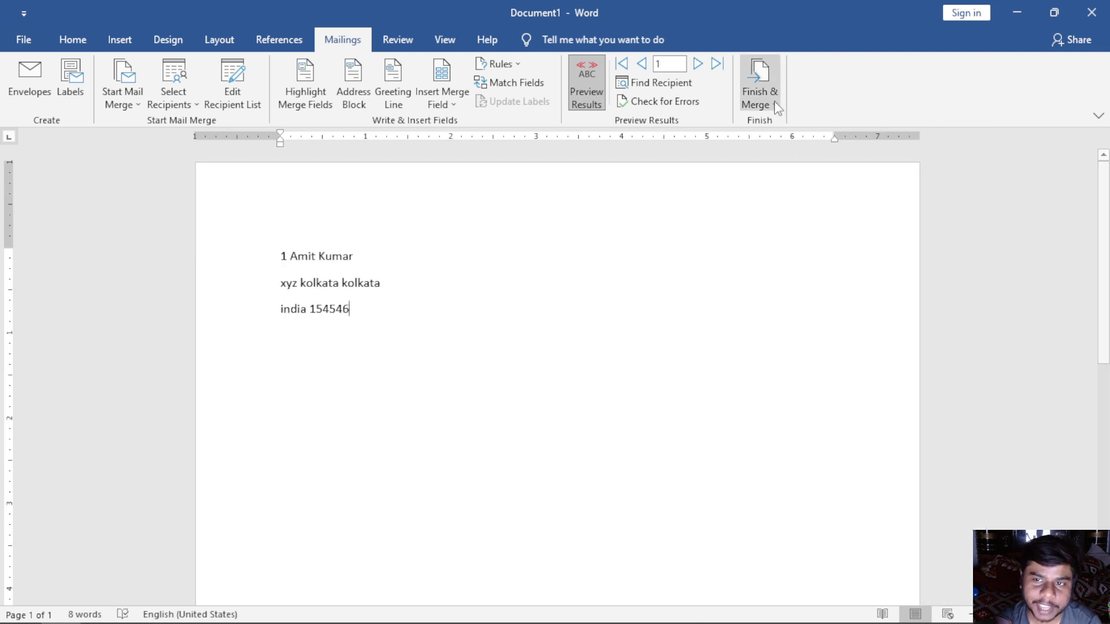
- Inspect the Merge to E-mail To field and Subject line, then cancel without sending
click(772, 101)
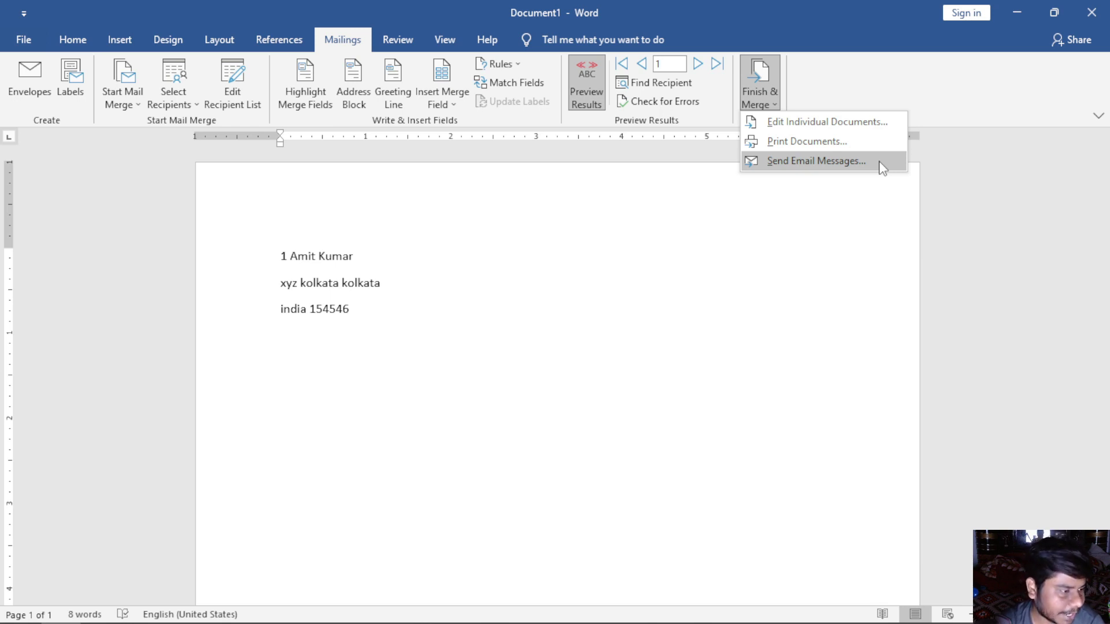
click(882, 168)
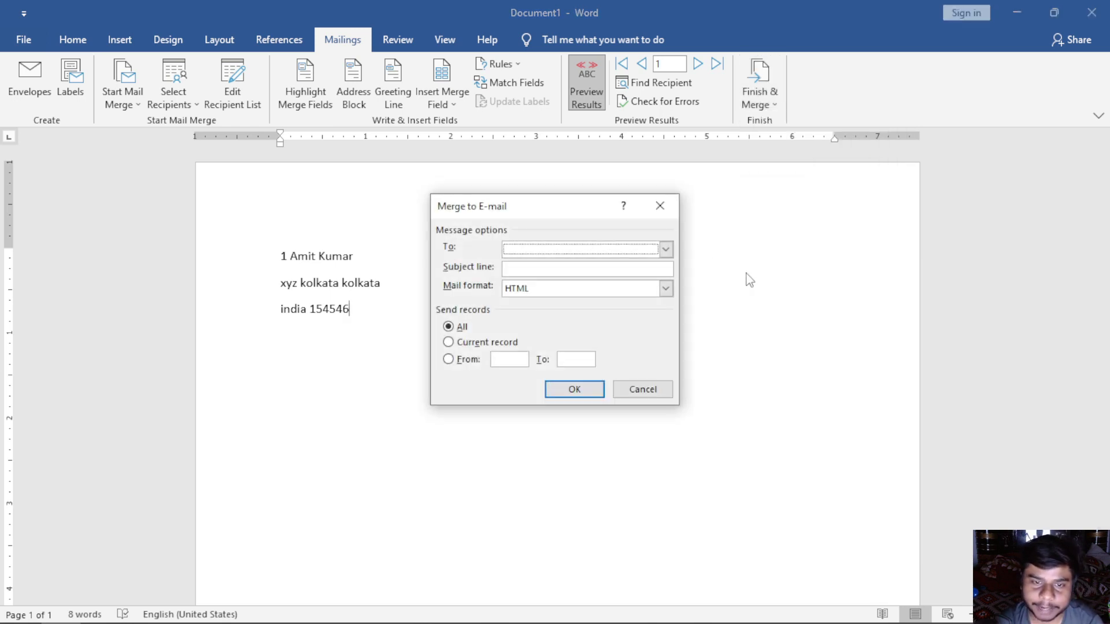
click(576, 249)
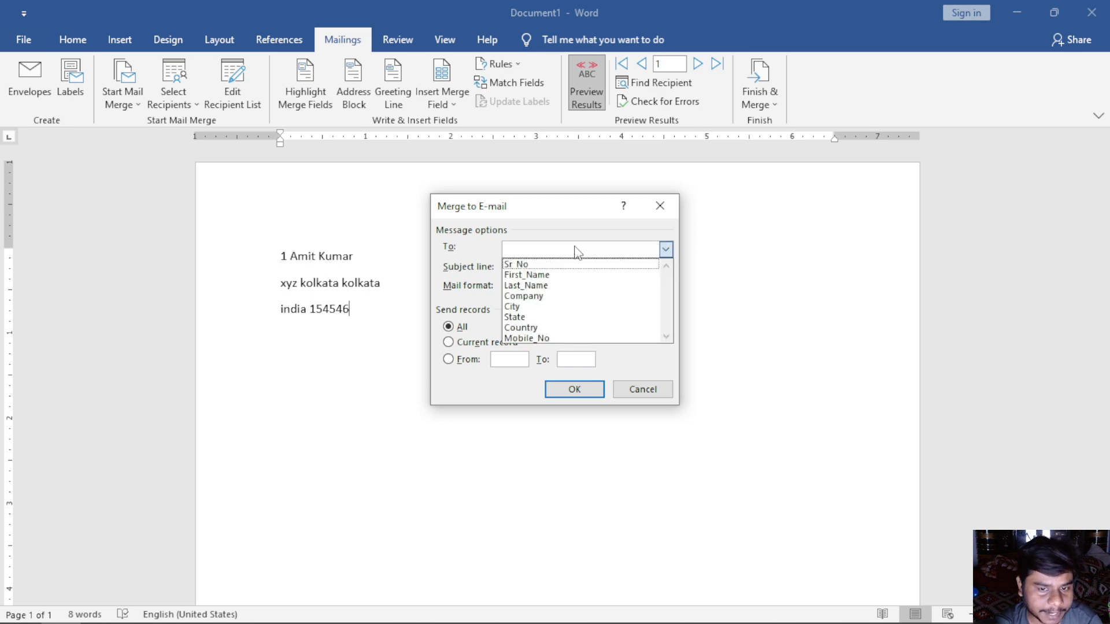
click(575, 249)
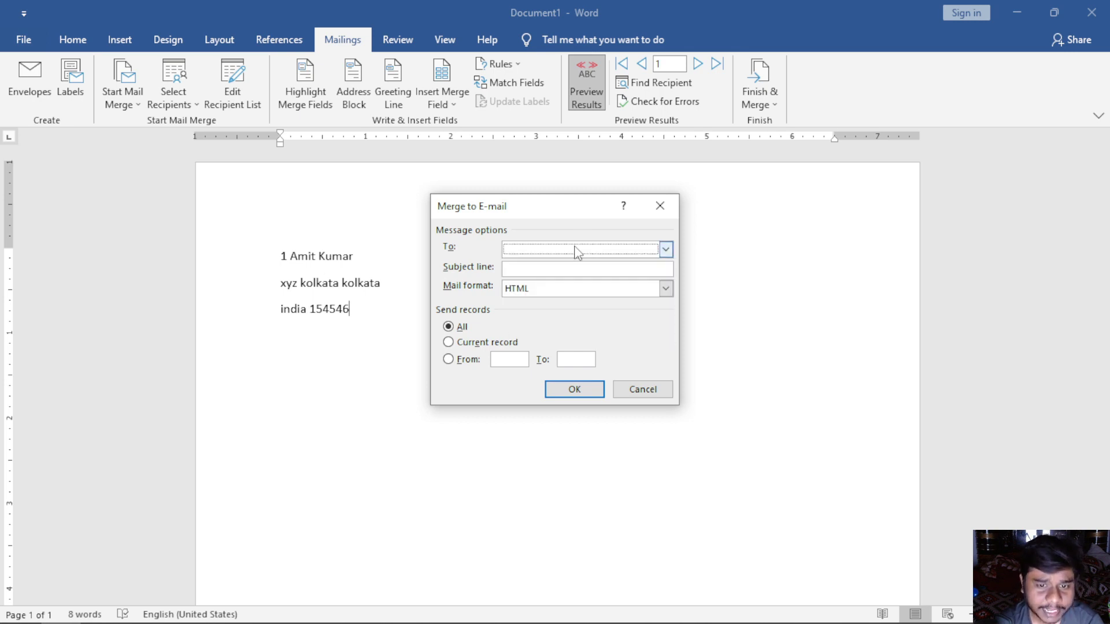
click(557, 266)
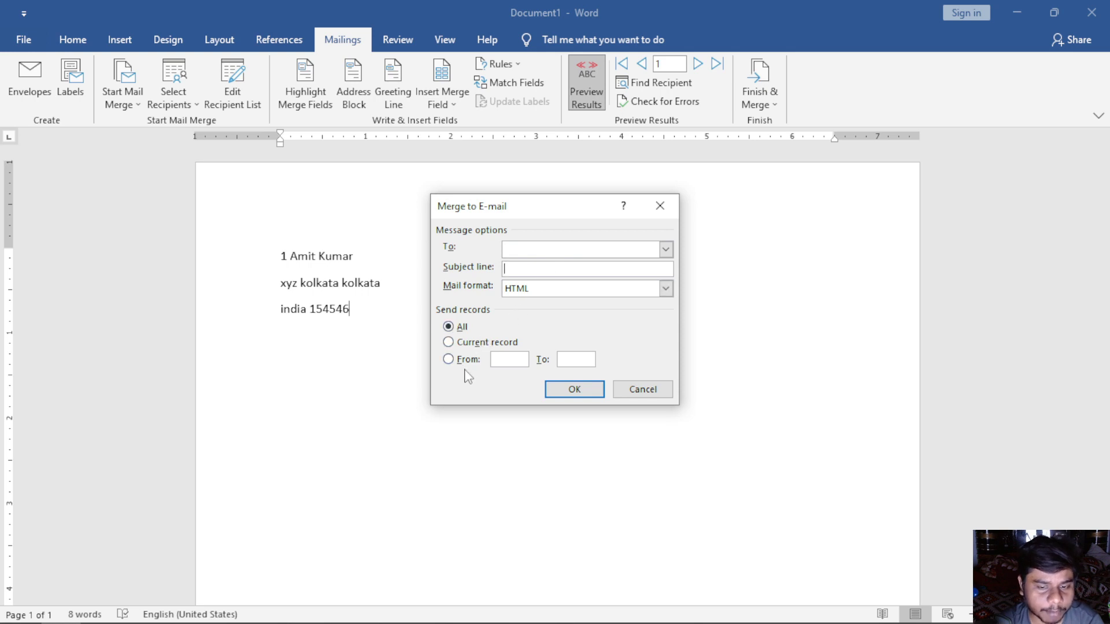
click(634, 390)
click(774, 104)
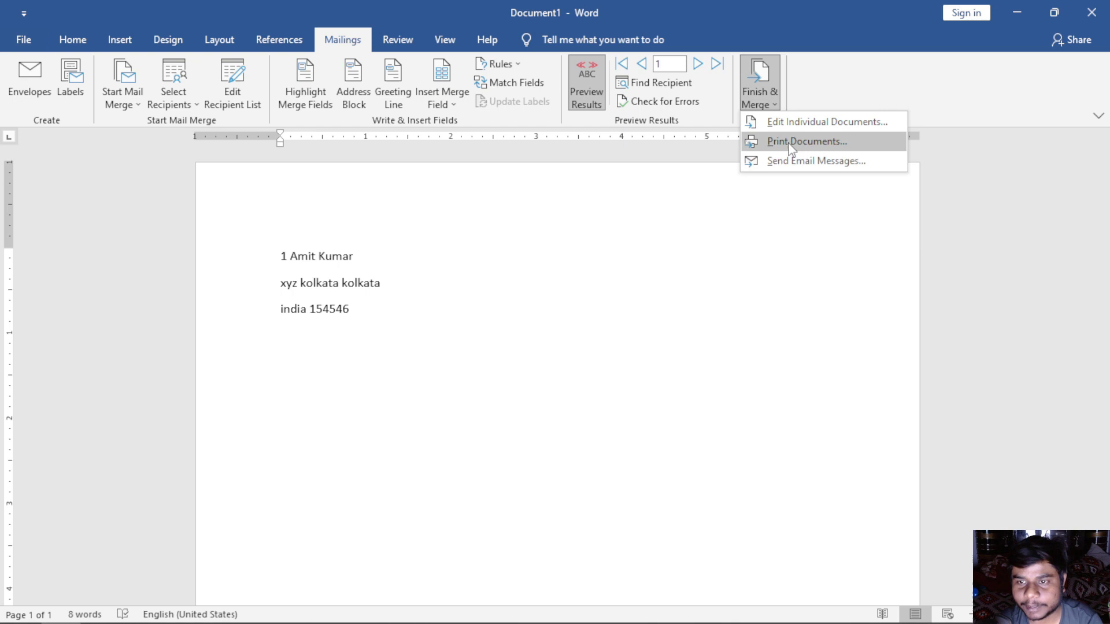
- Check the Print Documents options without printing, then open Edit Individual Documents with All records
click(829, 122)
click(634, 245)
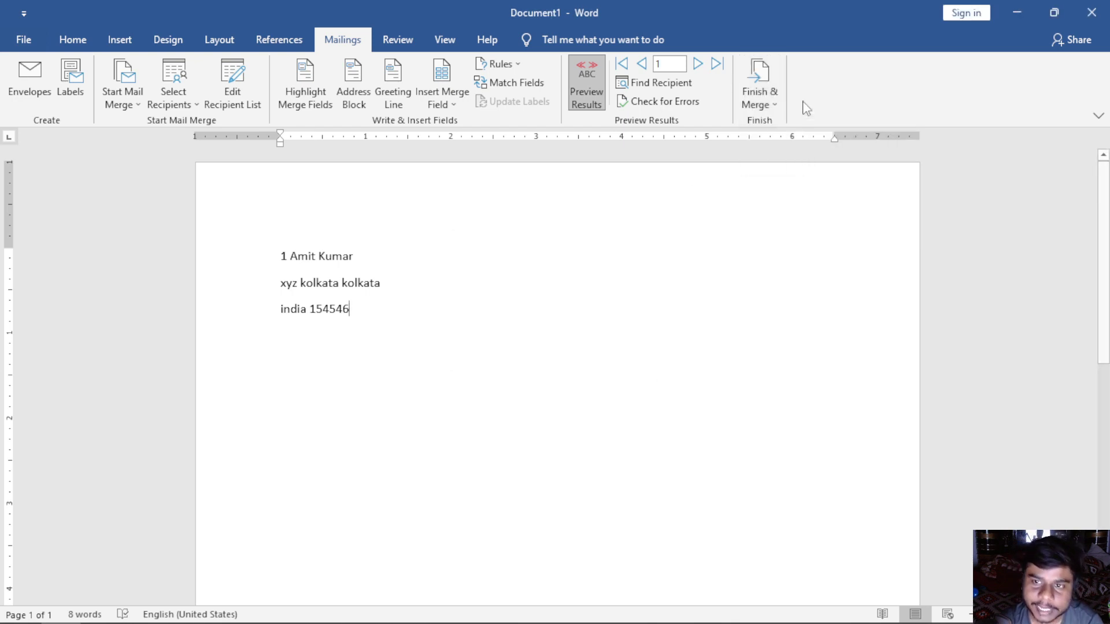
click(767, 110)
click(768, 138)
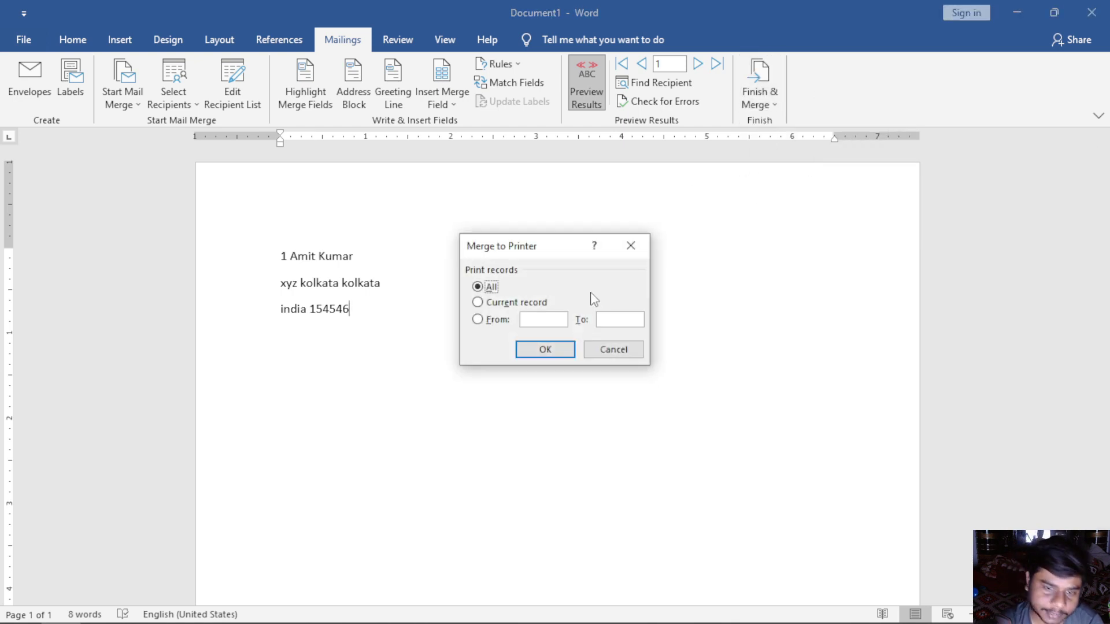
click(631, 246)
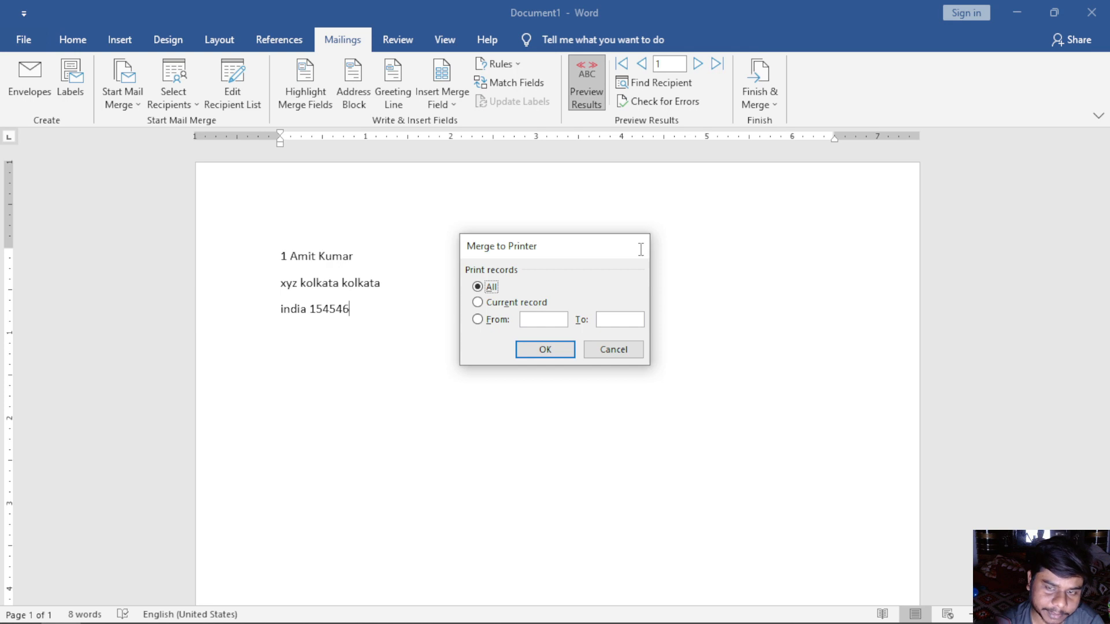
click(770, 109)
click(779, 120)
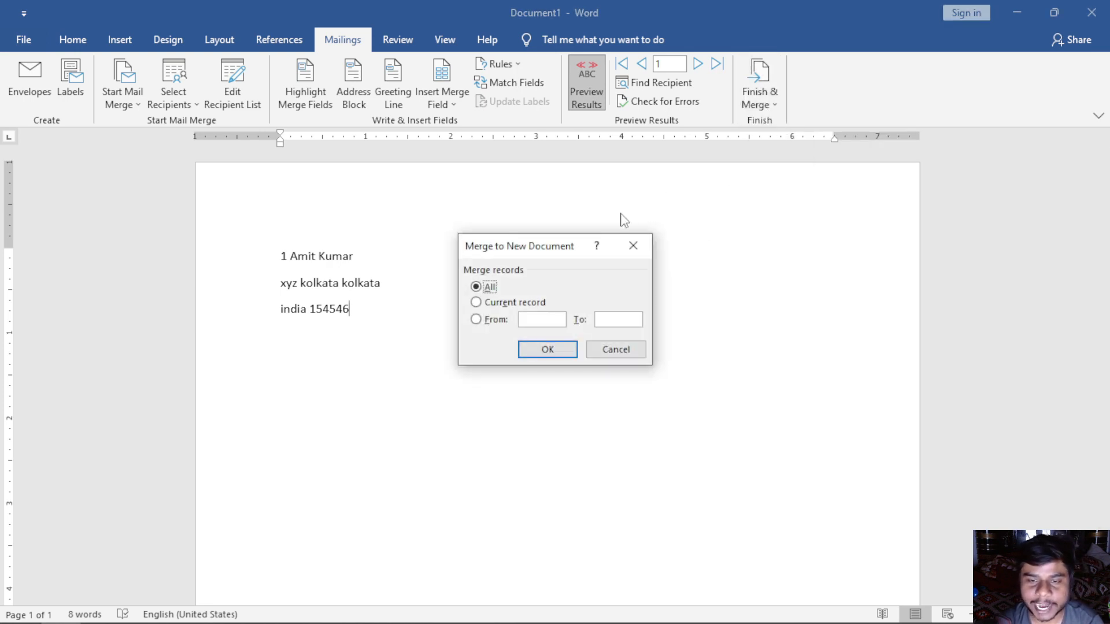
drag(549, 248, 562, 220)
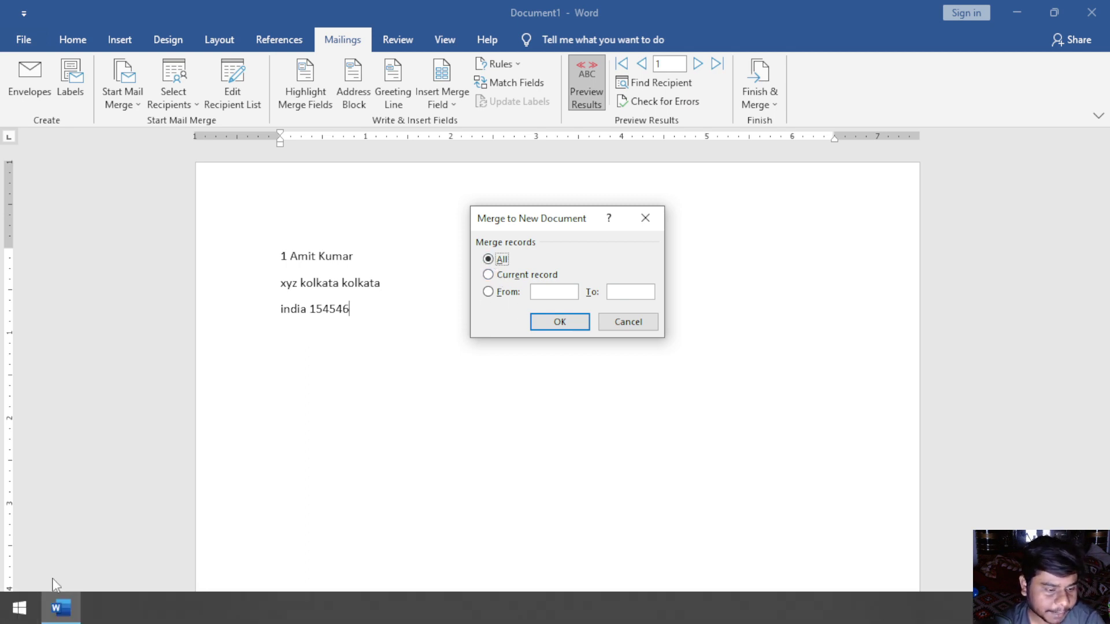
mouse_move(57, 608)
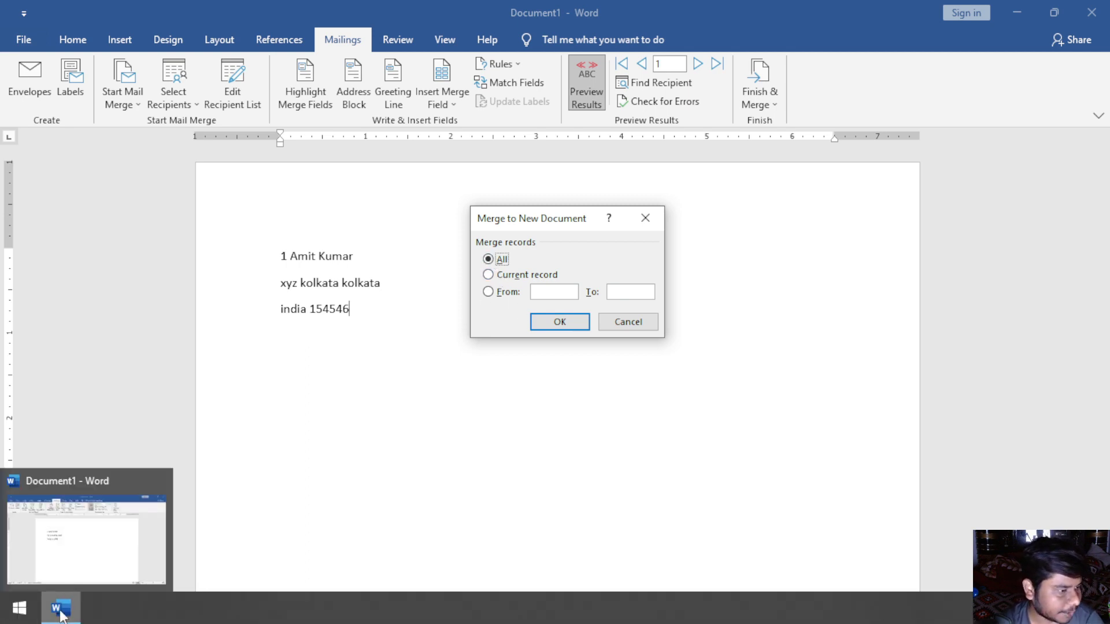
- Merge all records into Letters1 and scroll through its three one-recipient pages
click(541, 320)
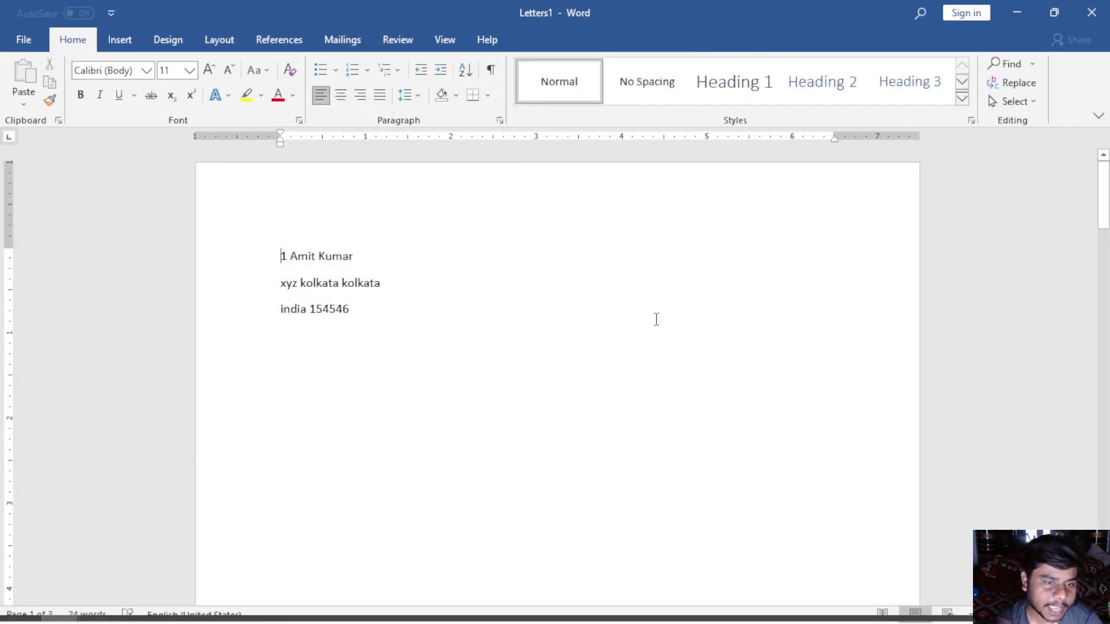
click(436, 335)
scroll(583, 358, down, 2)
scroll(611, 364, down, 5)
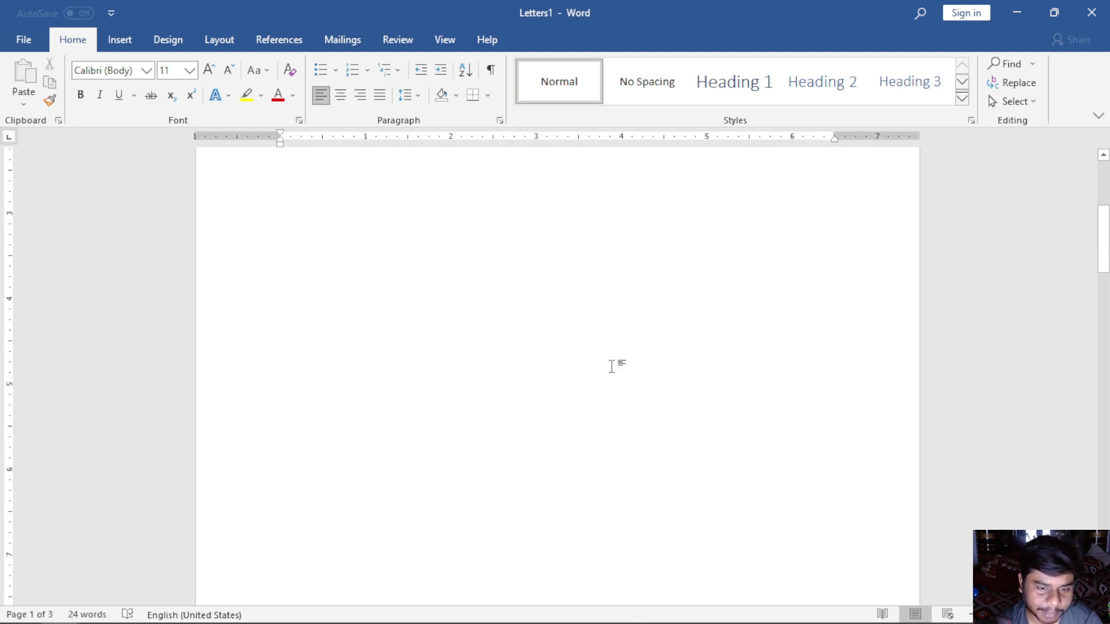
scroll(611, 364, down, 5)
scroll(613, 366, down, 5)
scroll(567, 403, down, 5)
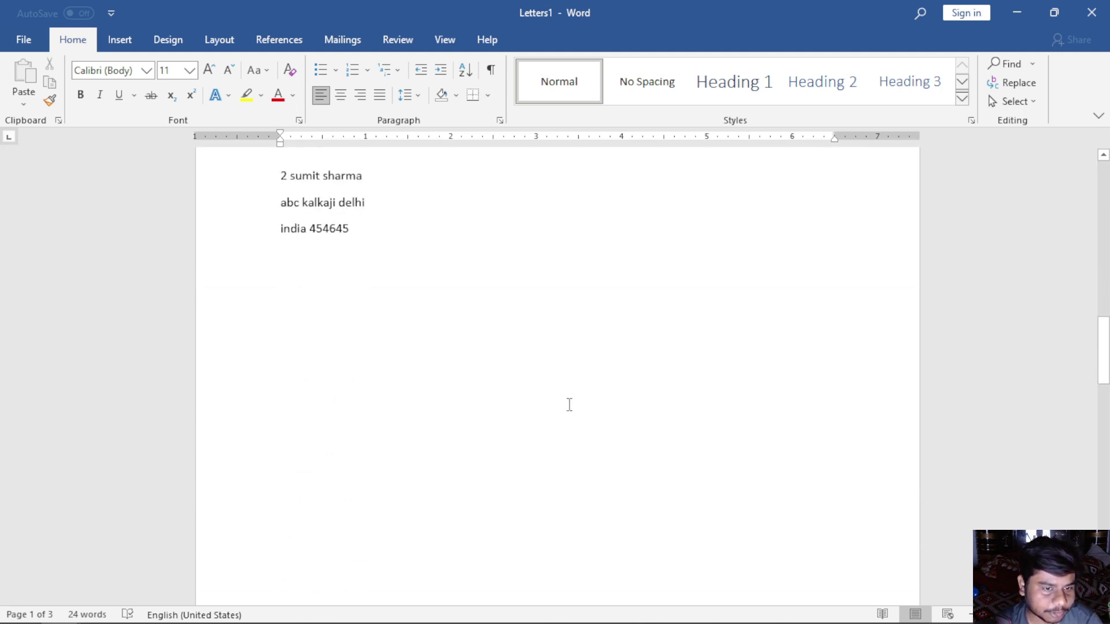
scroll(567, 403, down, 5)
scroll(567, 405, down, 5)
scroll(567, 404, down, 5)
scroll(567, 401, down, 3)
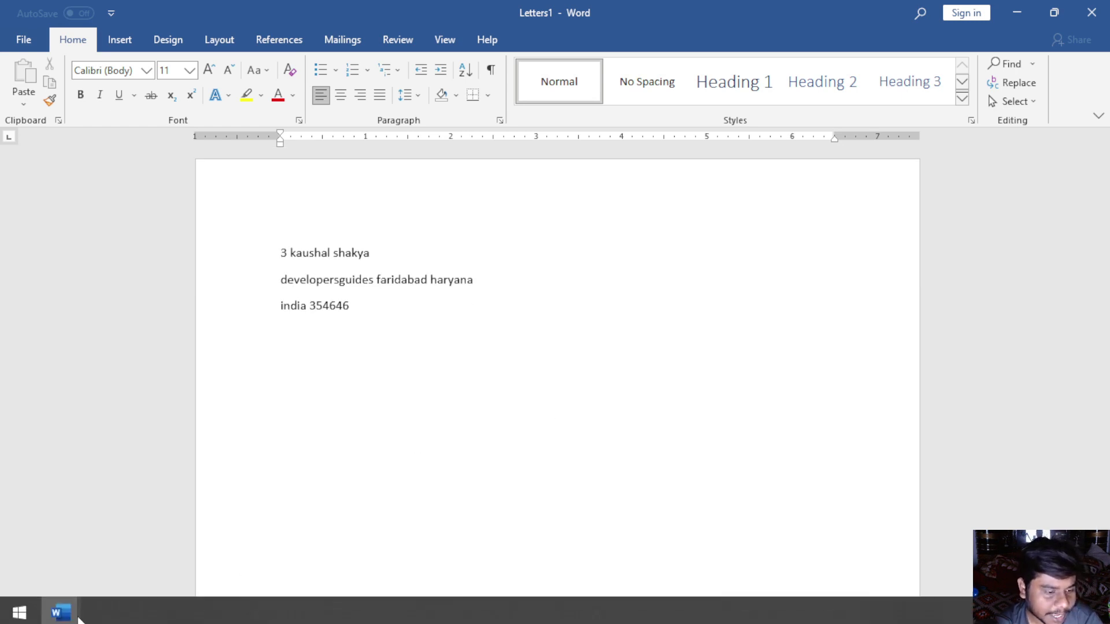
click(60, 607)
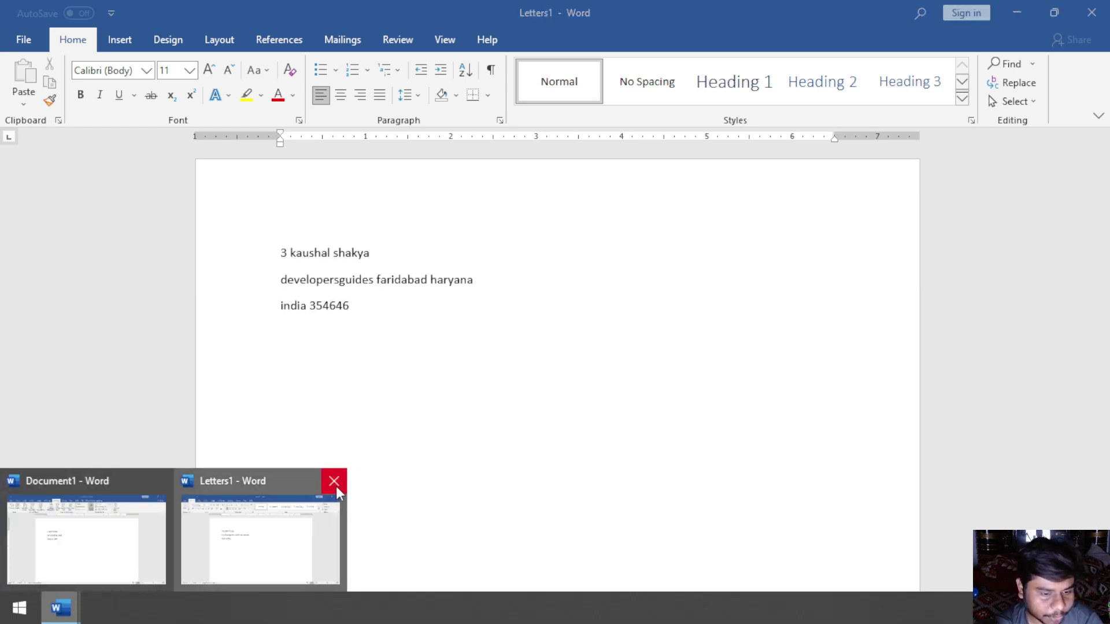
- Discard Letters1 without saving, then open Edit Individual Documents, choose Current record, and cancel
click(286, 514)
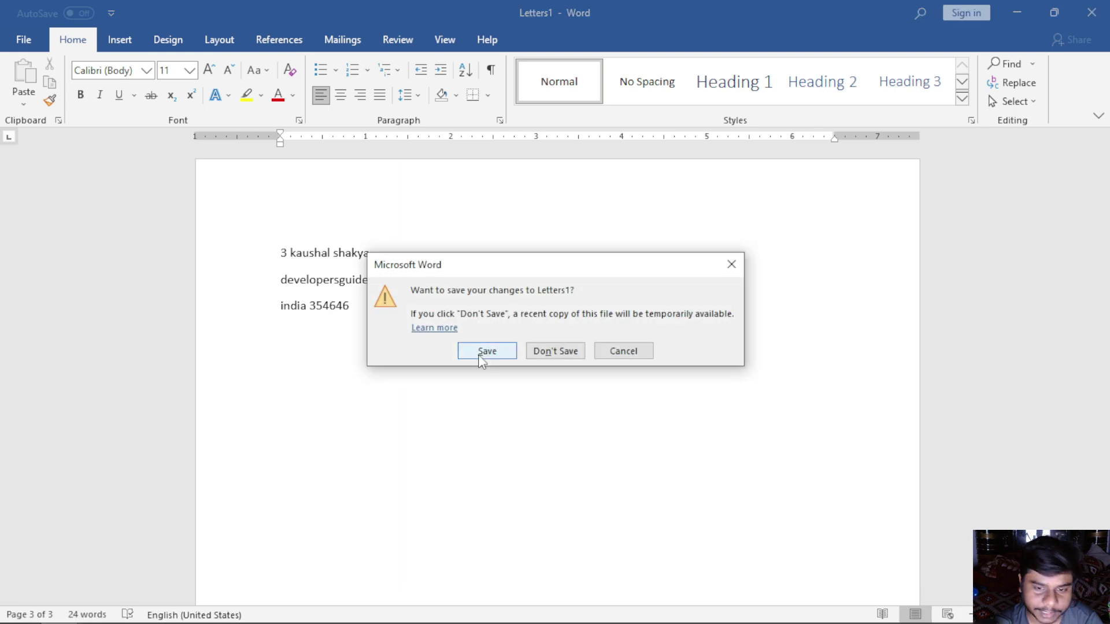
click(553, 357)
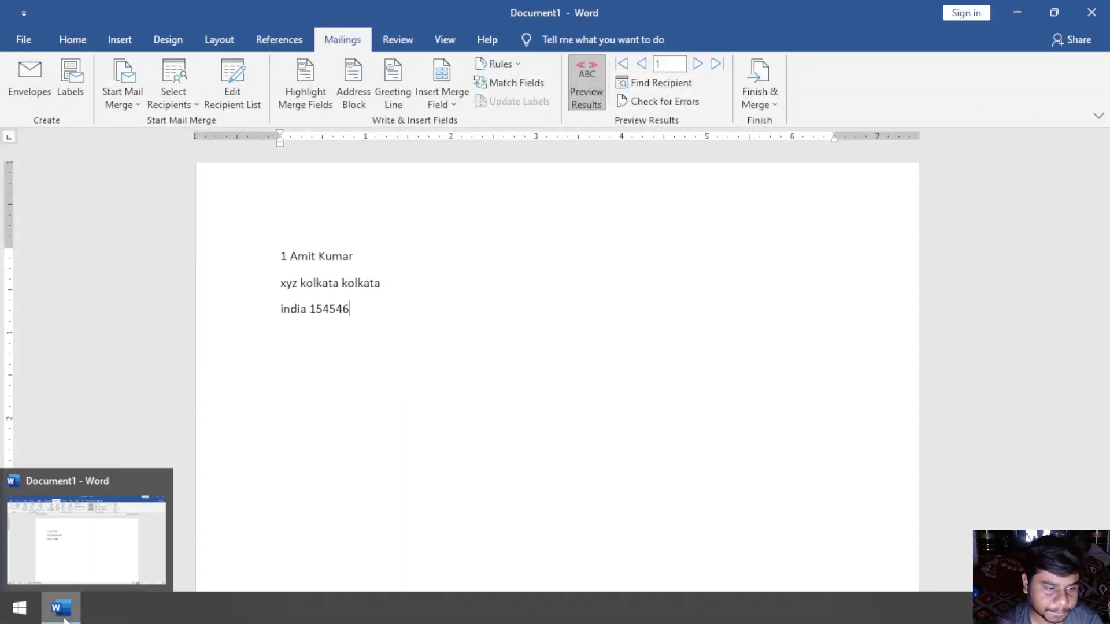
click(757, 105)
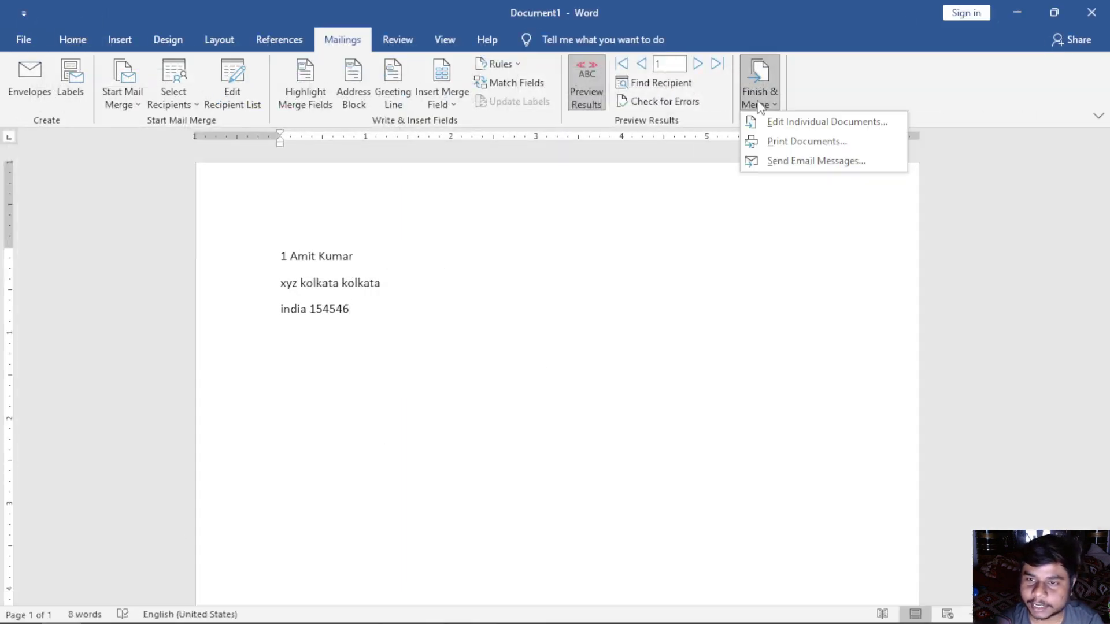
click(790, 123)
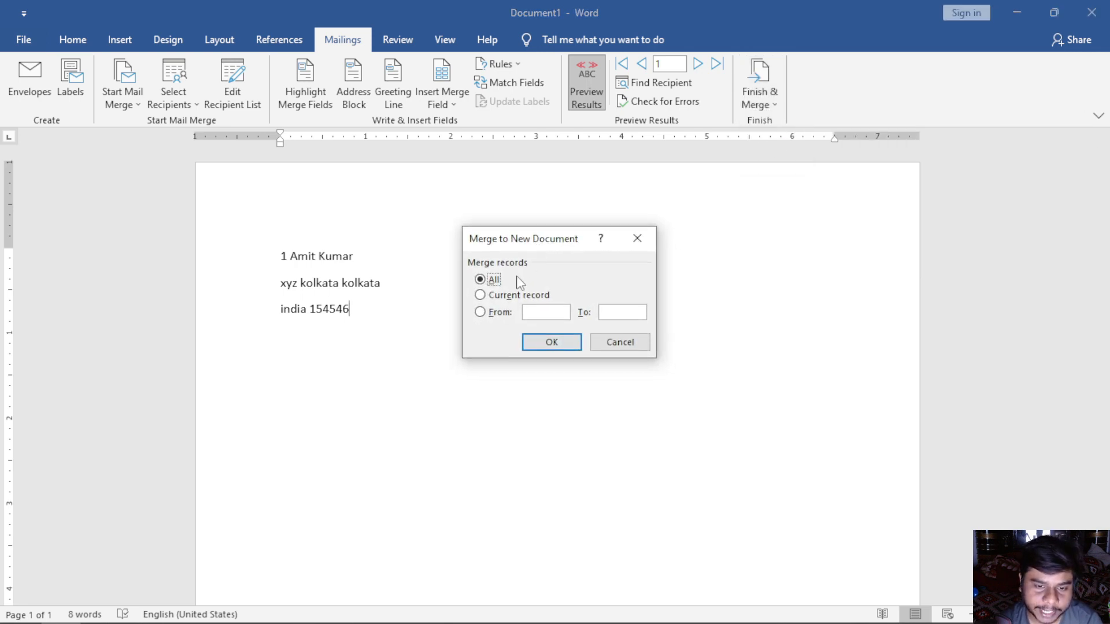
click(508, 296)
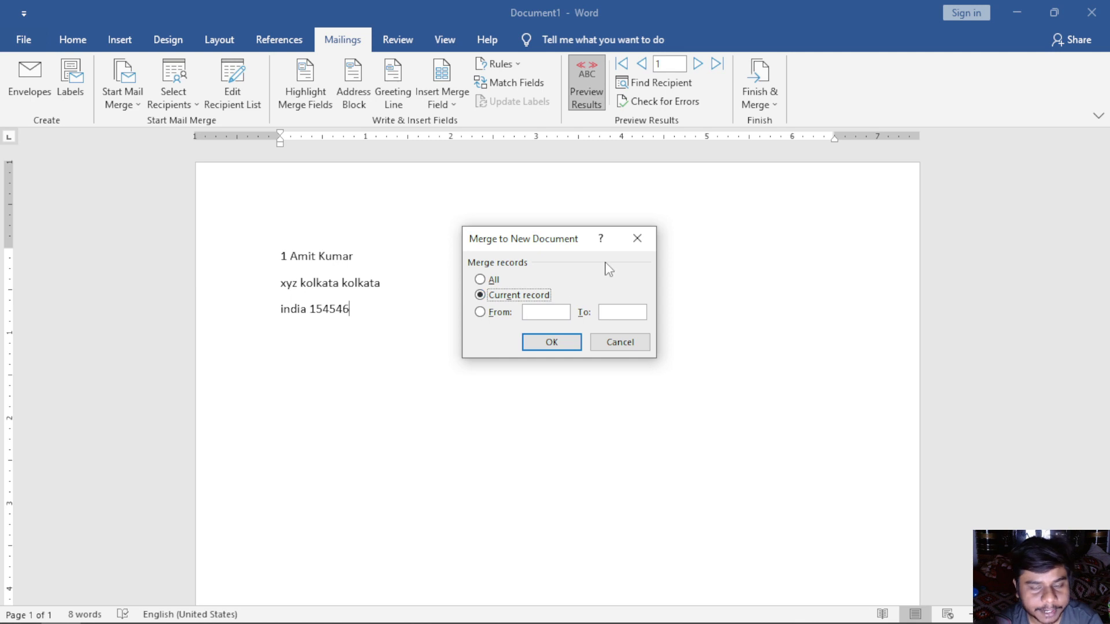
click(638, 239)
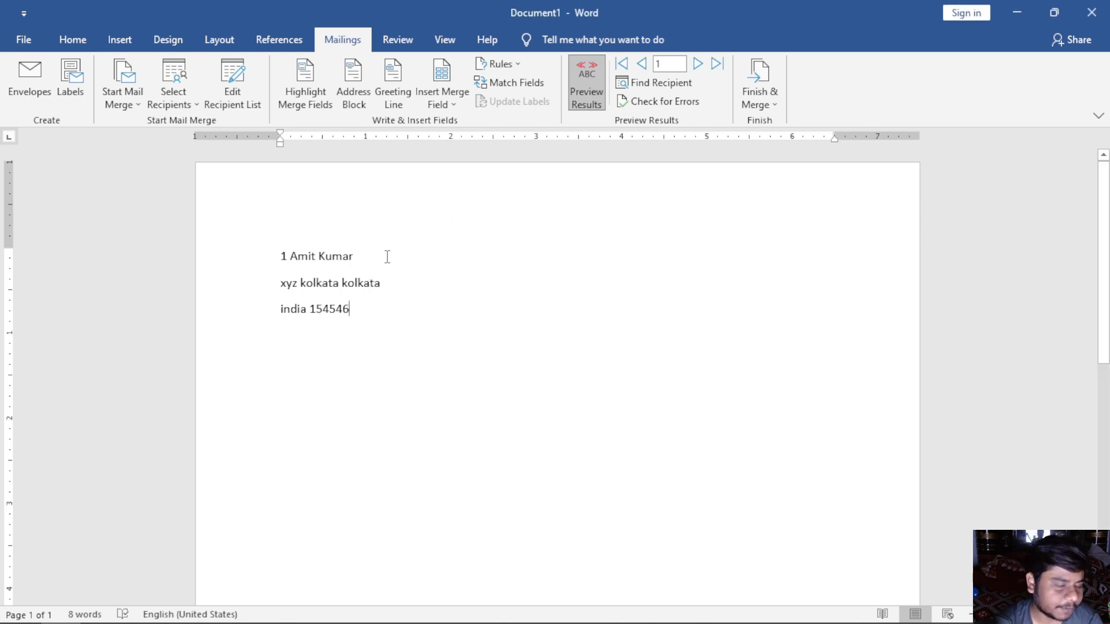
- Advance the preview to record 3, then open the Merge to New Document dialog and cancel it
click(699, 63)
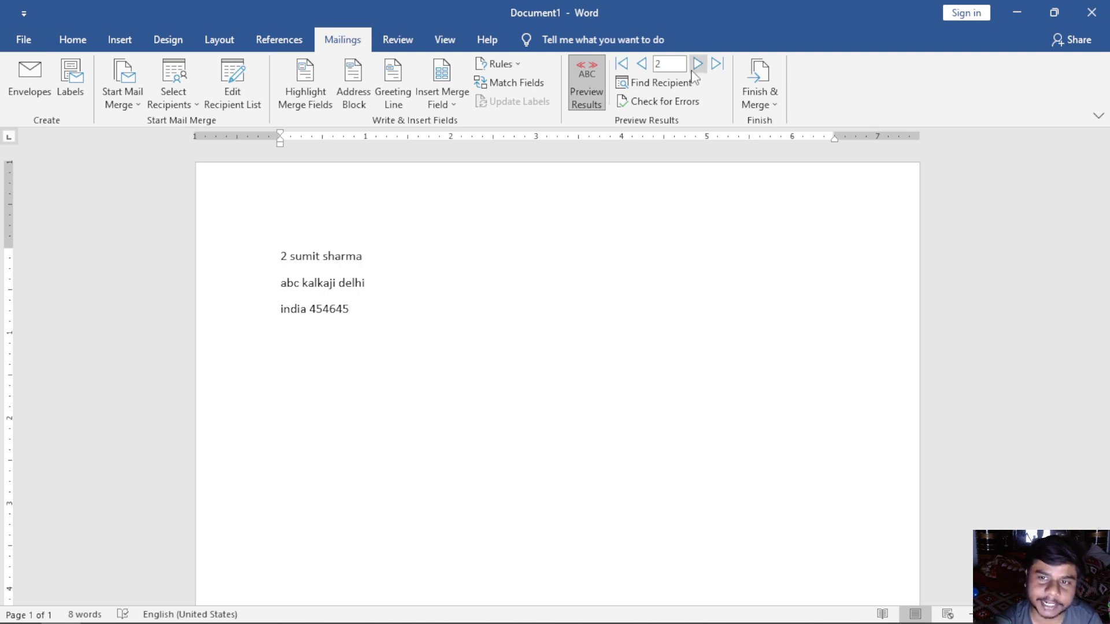
click(698, 63)
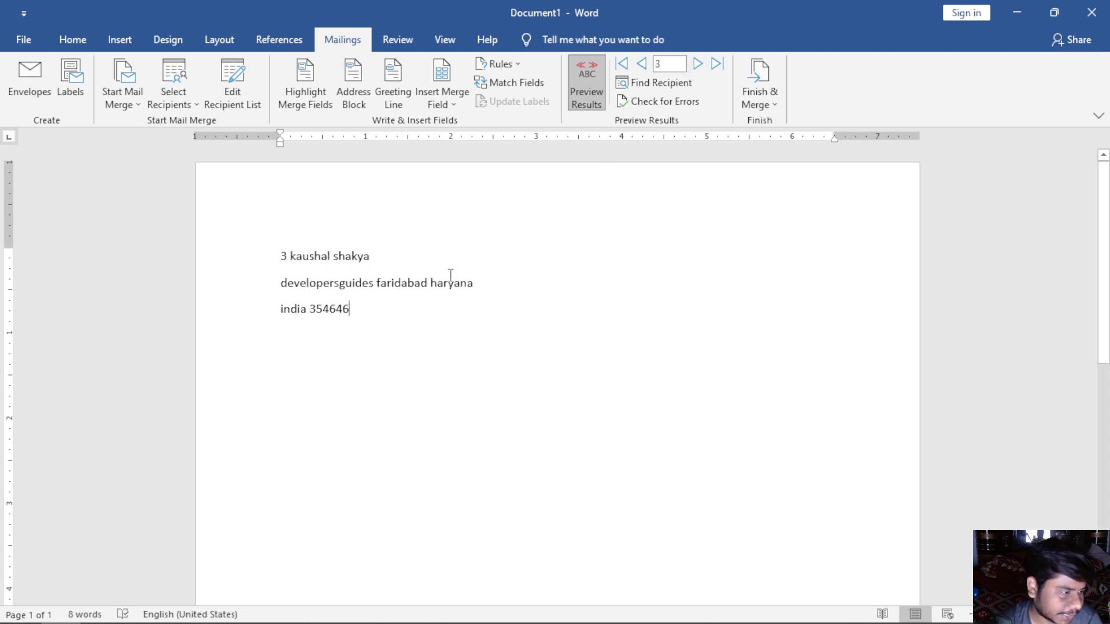
click(758, 92)
click(760, 126)
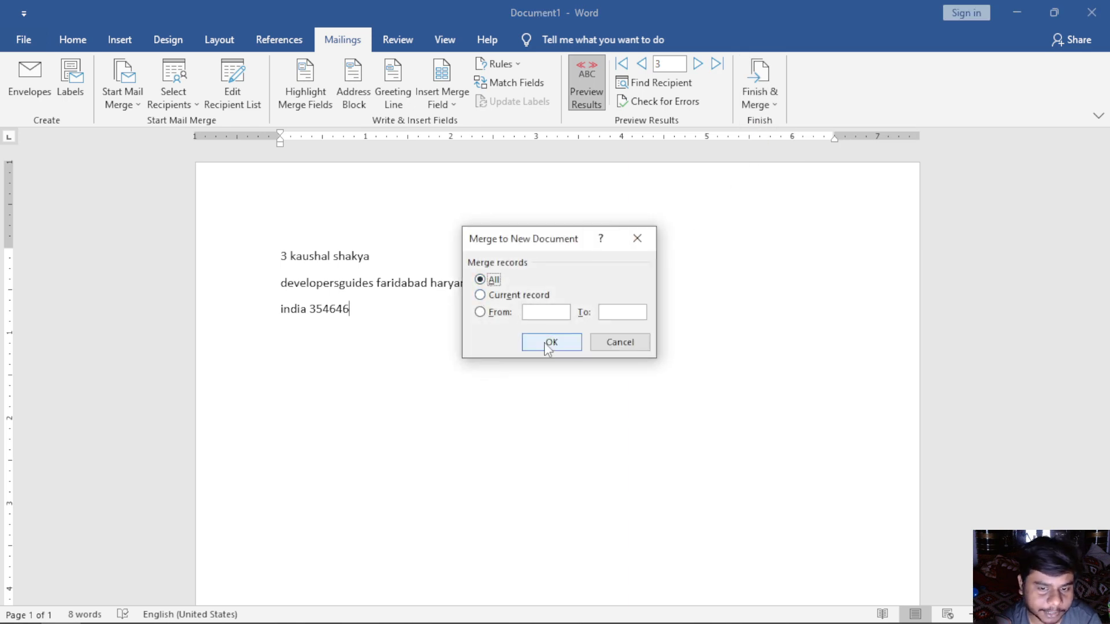
click(637, 238)
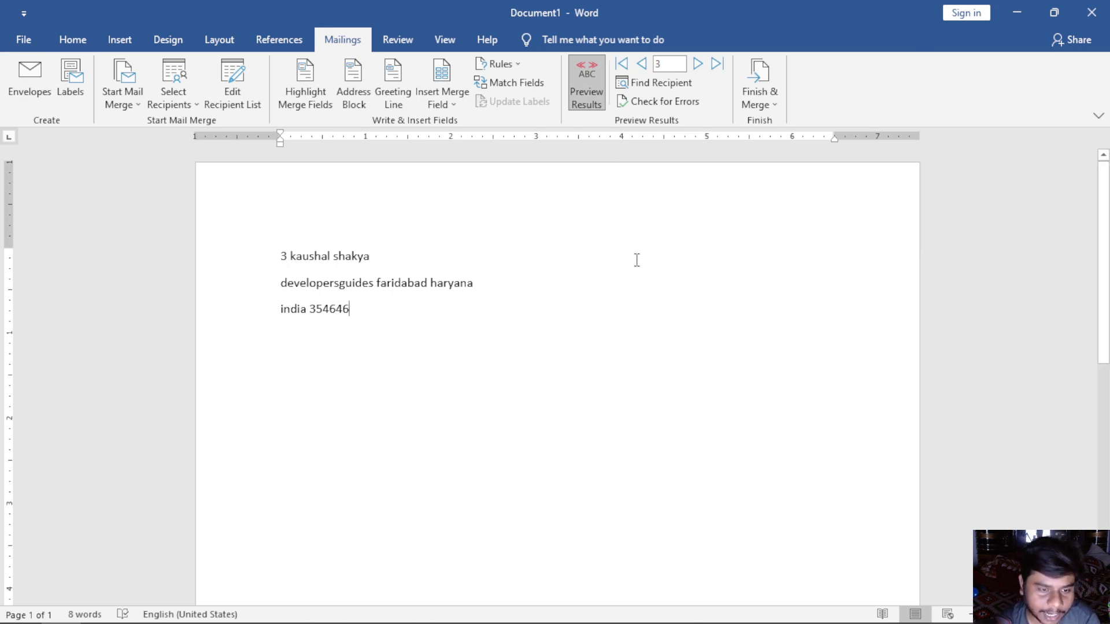
scroll(636, 259, down, 5)
scroll(636, 260, up, 3)
scroll(635, 259, up, 2)
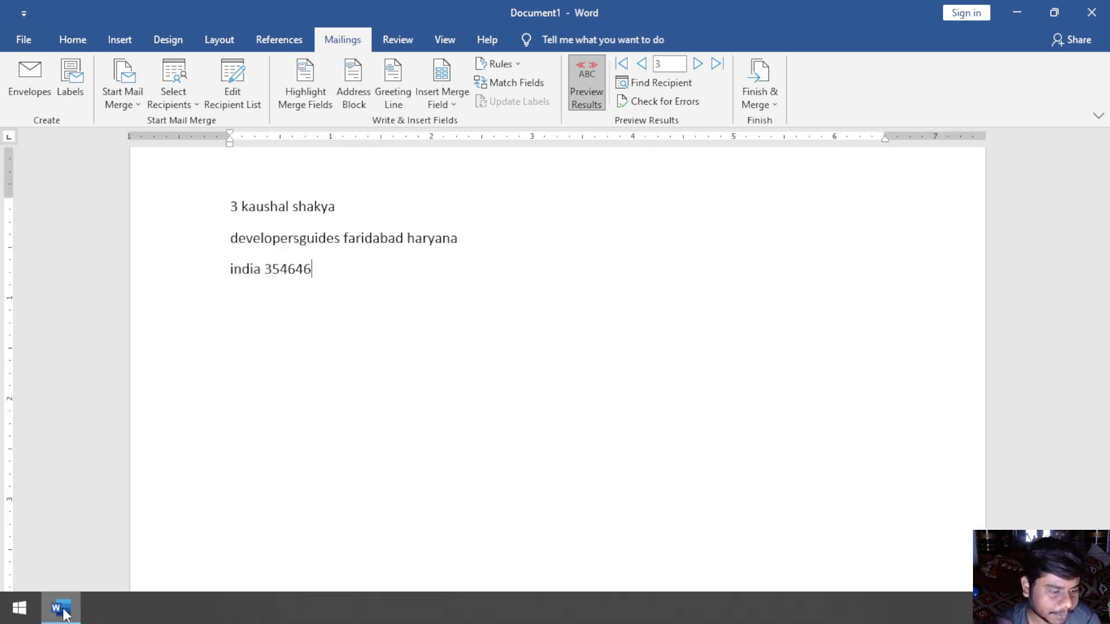
mouse_move(57, 608)
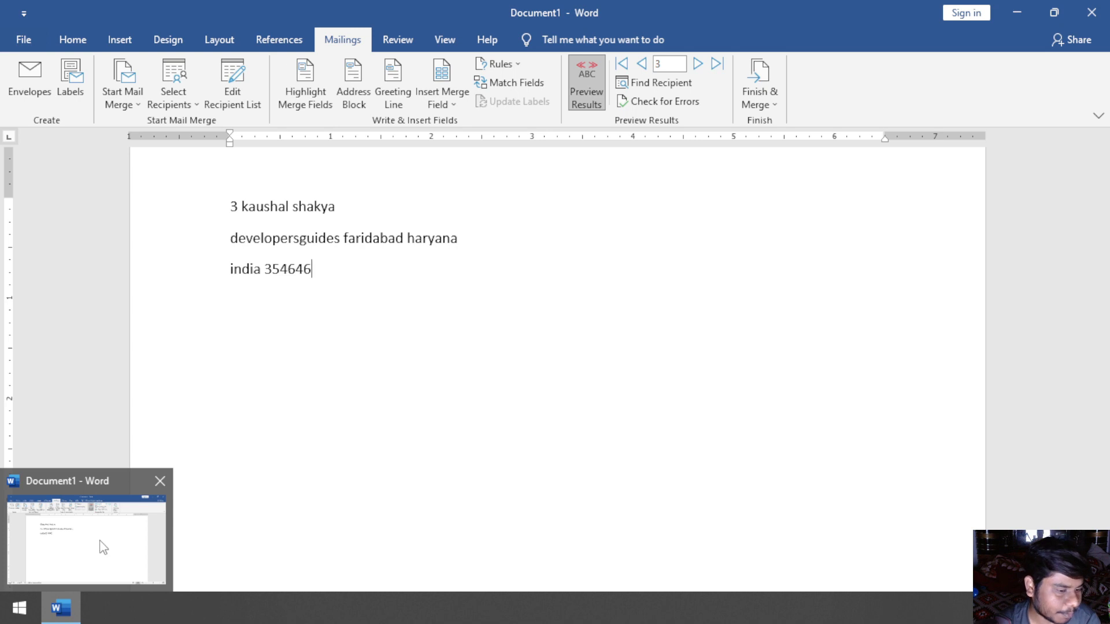
- Merge only the current record, record 3, into a new document via Edit Individual Documents
click(748, 95)
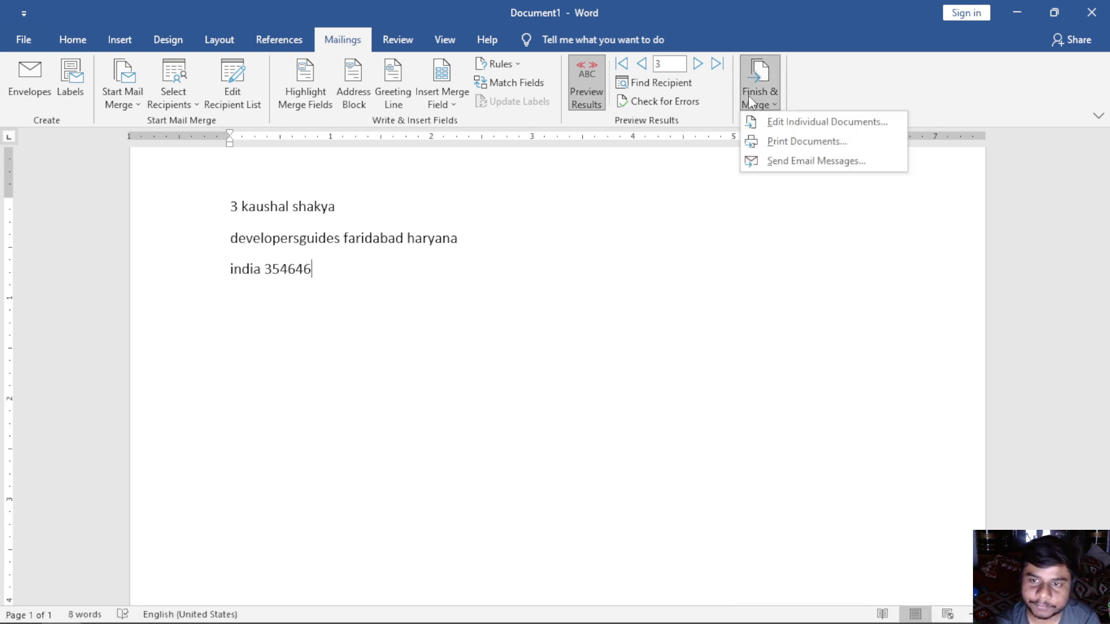
click(774, 123)
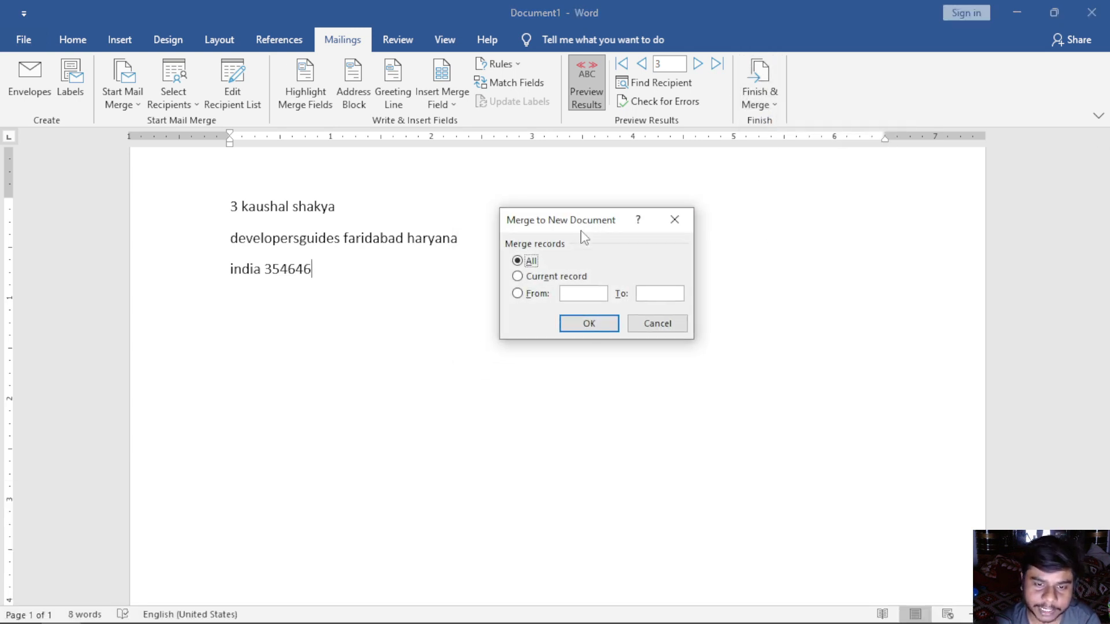
click(552, 277)
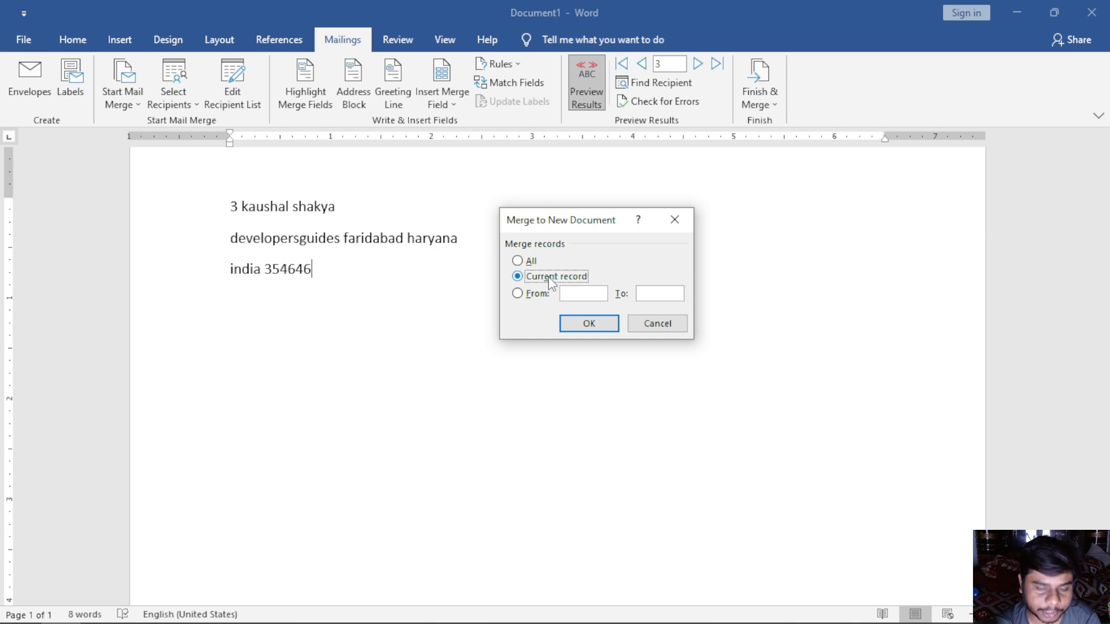
click(613, 328)
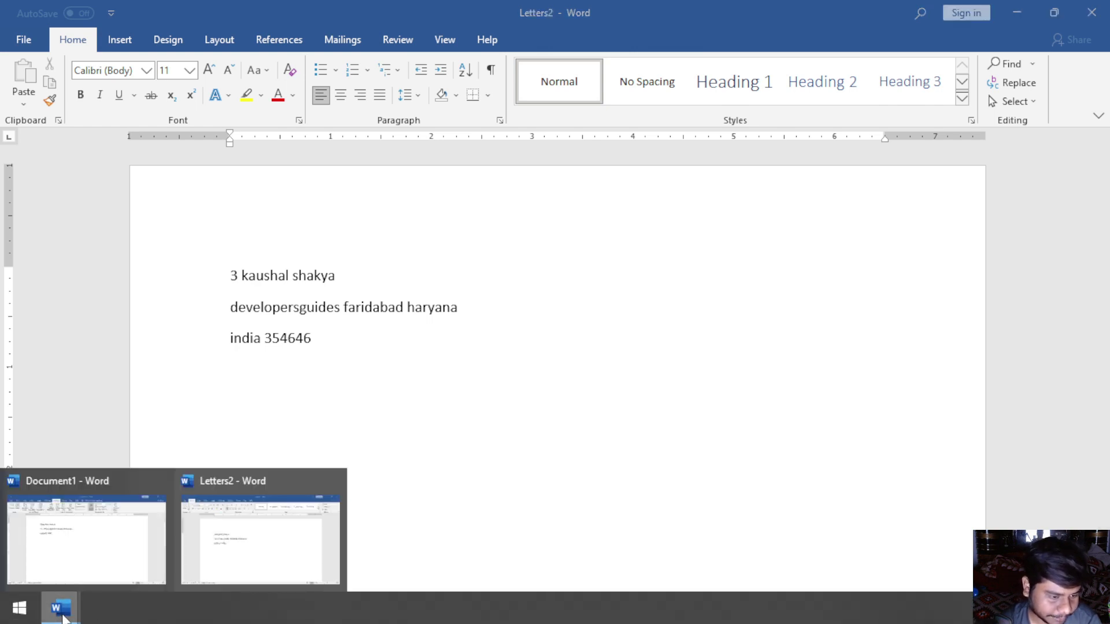
- Switch to Letters2, scroll through its page, and close it without saving
click(61, 607)
click(218, 525)
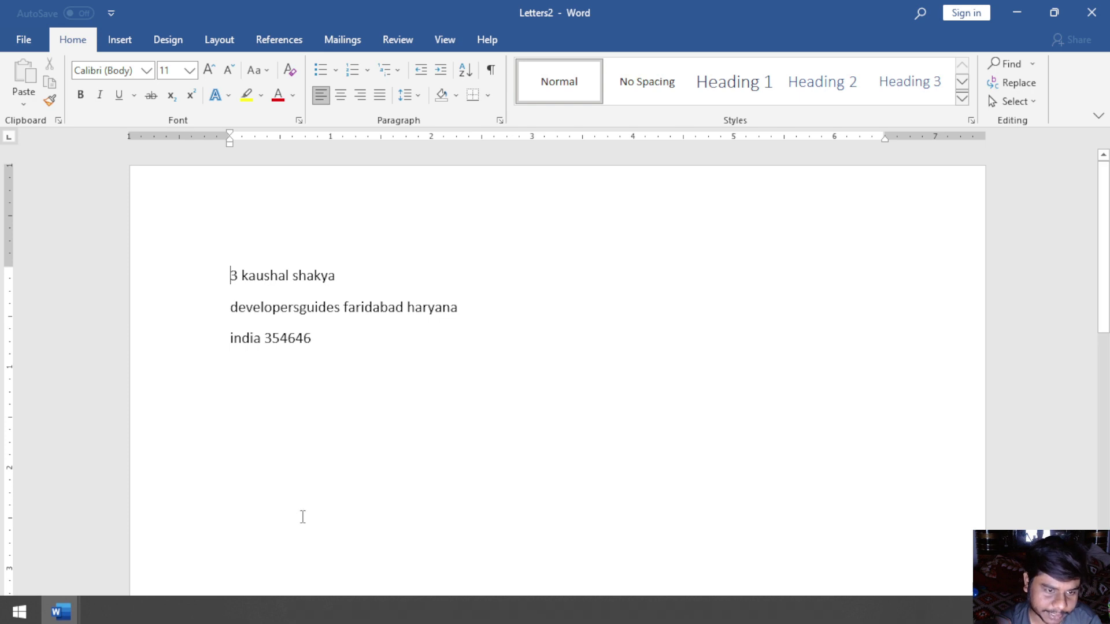
click(758, 409)
ctrl+scroll(759, 411, down, 5)
ctrl+scroll(760, 409, down, 3)
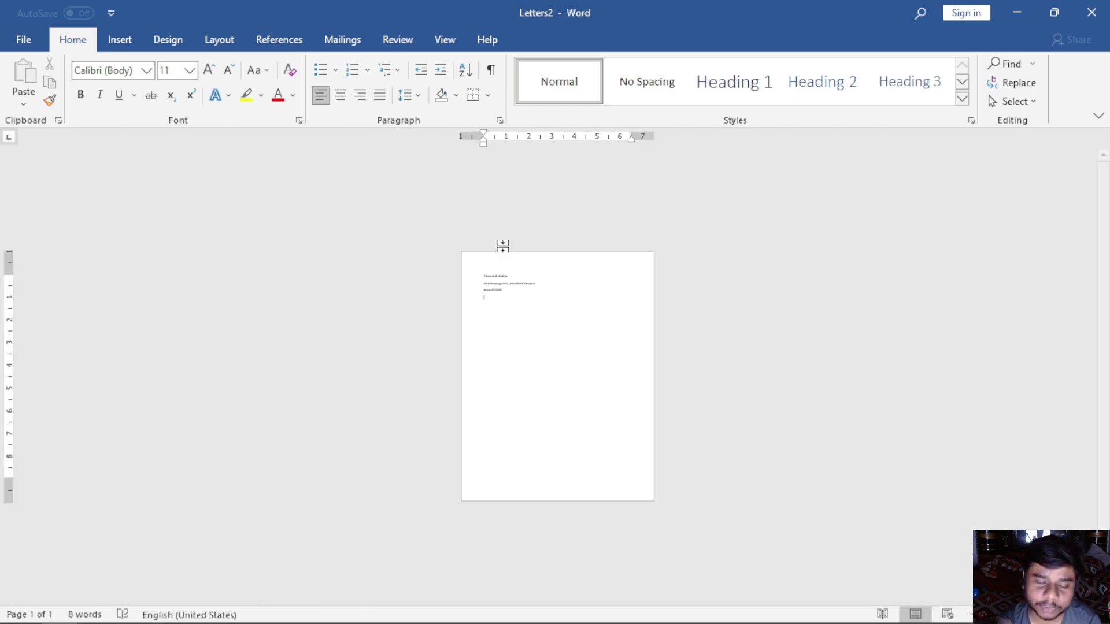
ctrl+scroll(706, 335, up, 2)
ctrl+scroll(693, 371, up, 3)
ctrl+scroll(589, 364, up, 3)
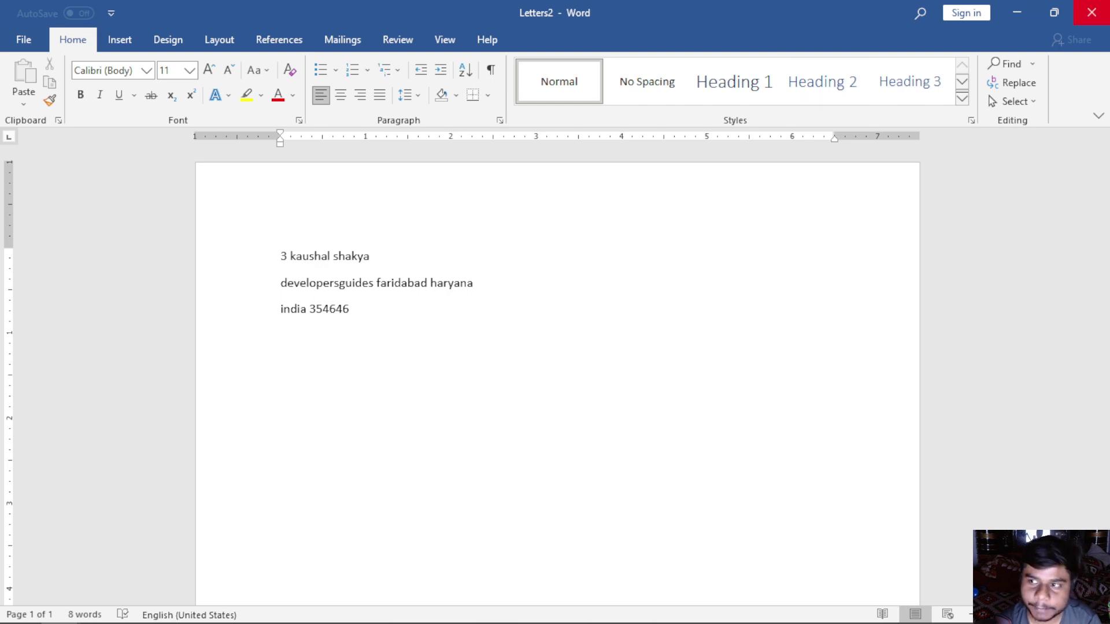
click(1092, 13)
click(555, 351)
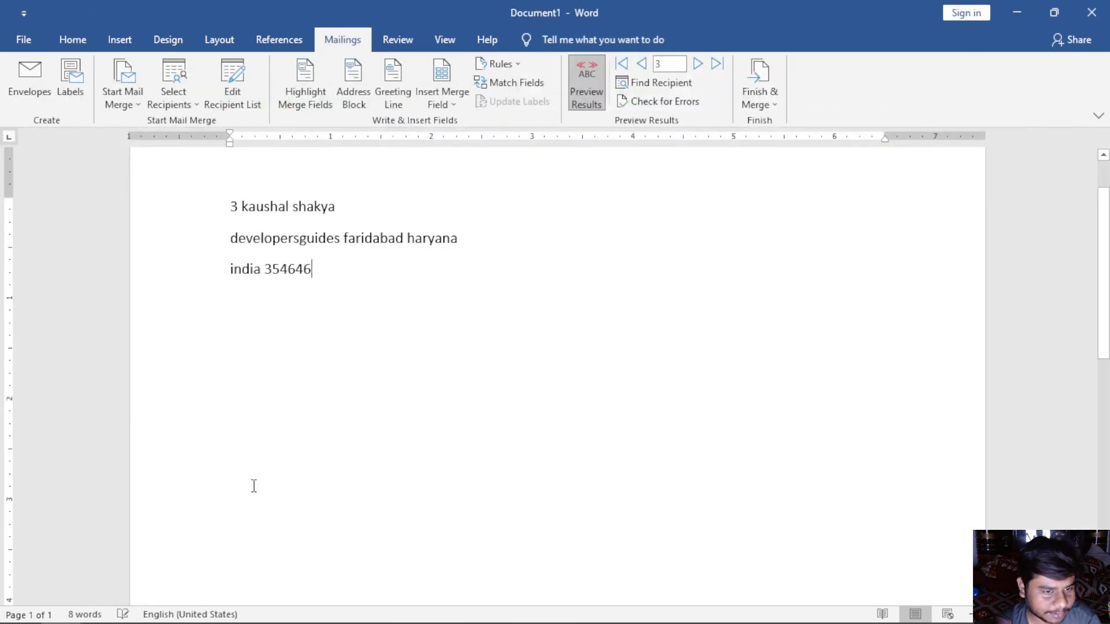
- Merge records From 2 To 3 into a new document through Edit Individual Documents
click(759, 98)
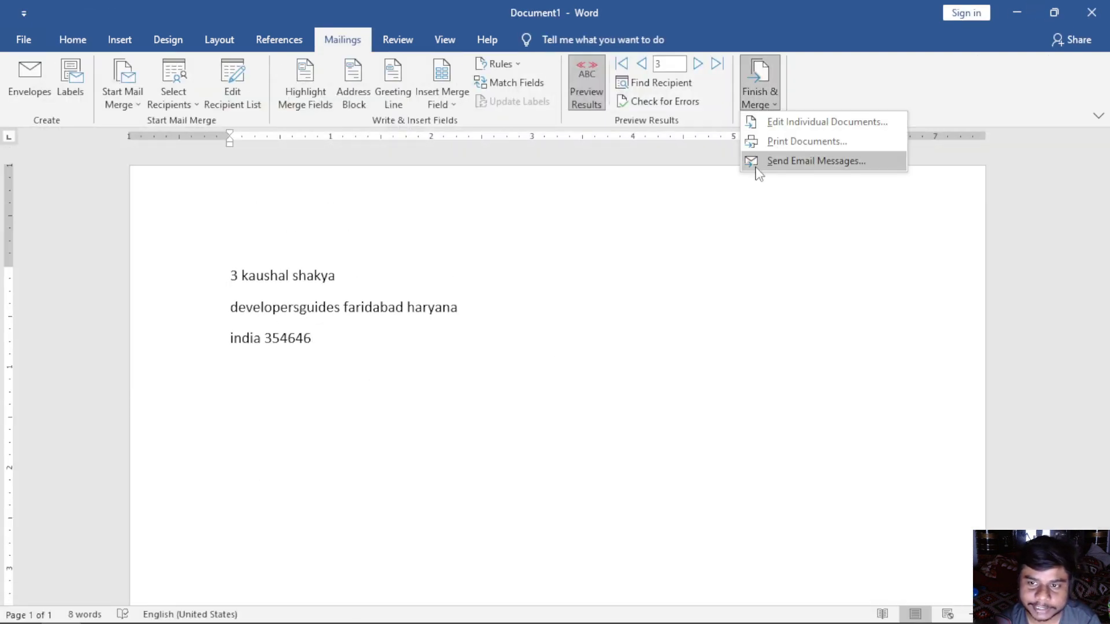
click(752, 119)
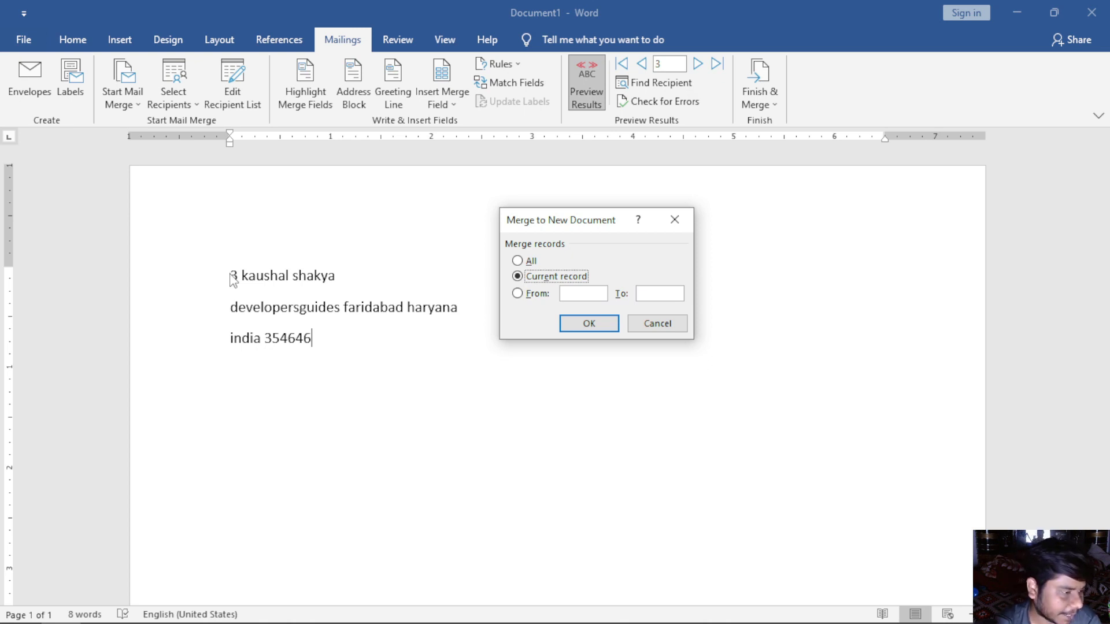
click(585, 293)
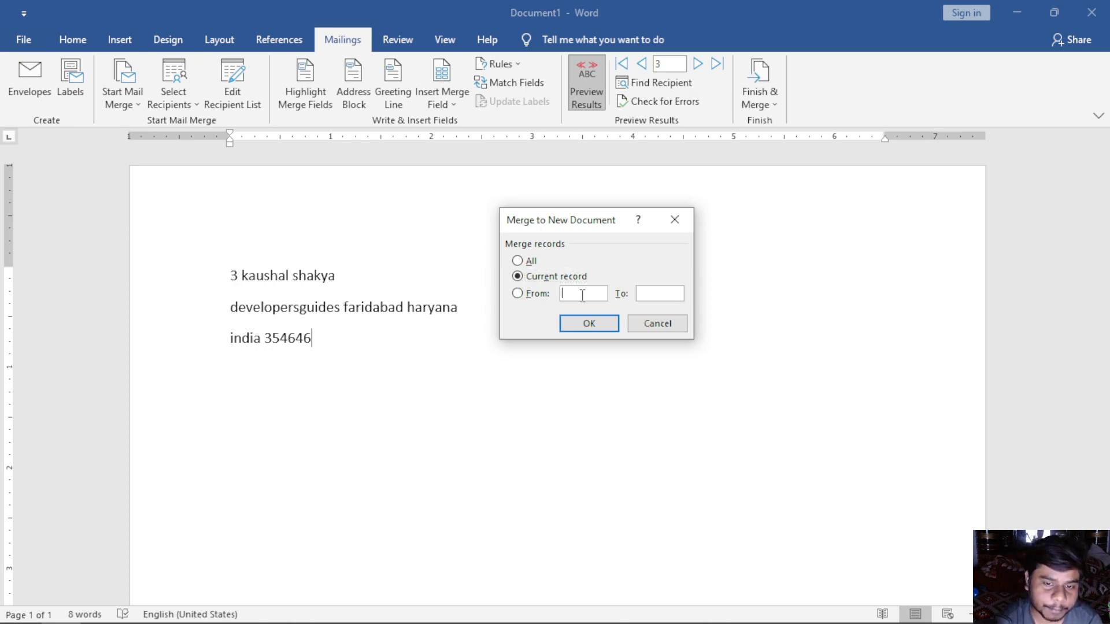
click(588, 291)
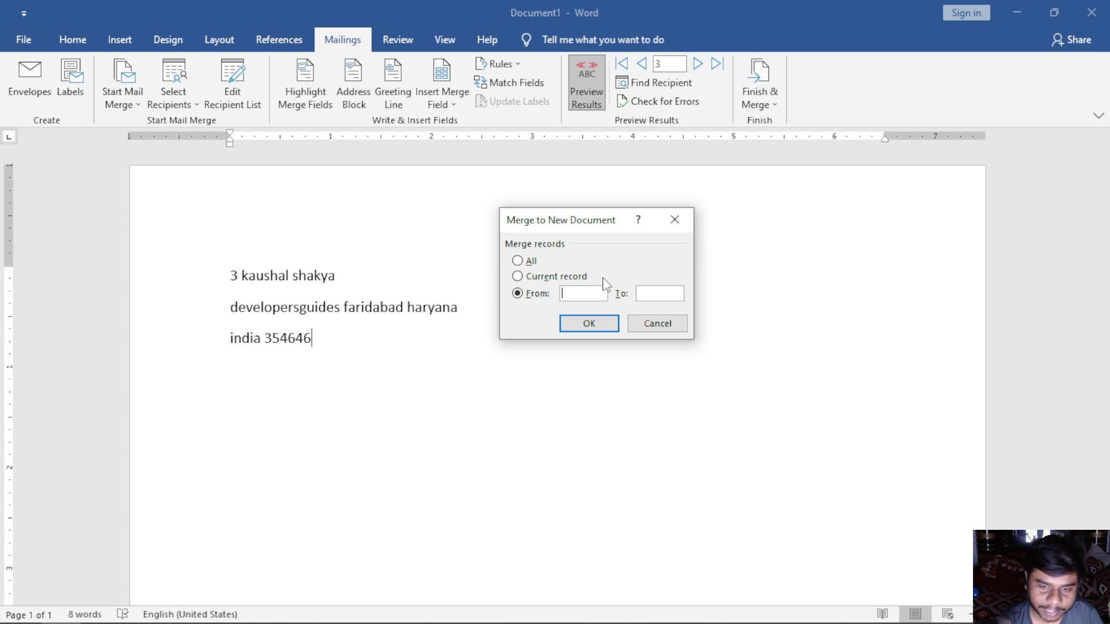
text(3)
click(638, 298)
text(8)
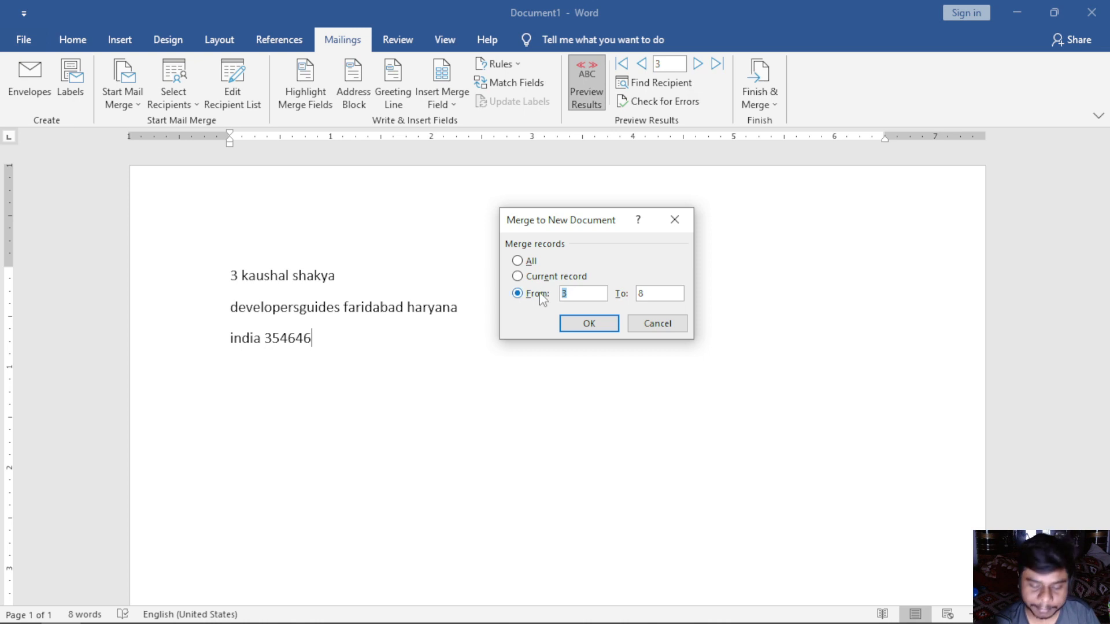
text(2)
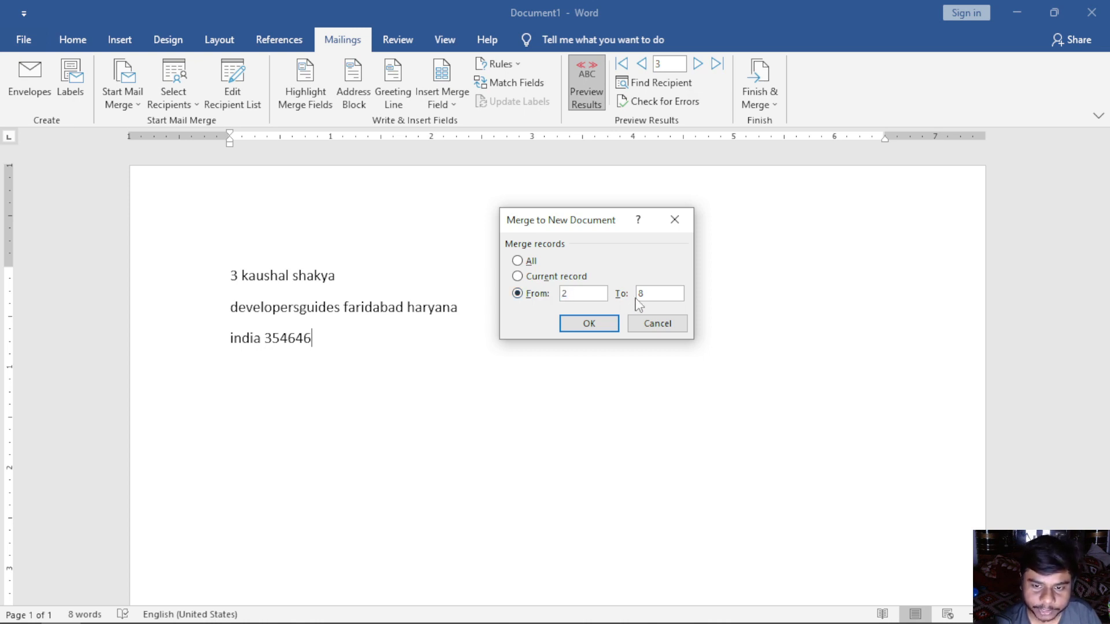
key(Tab)
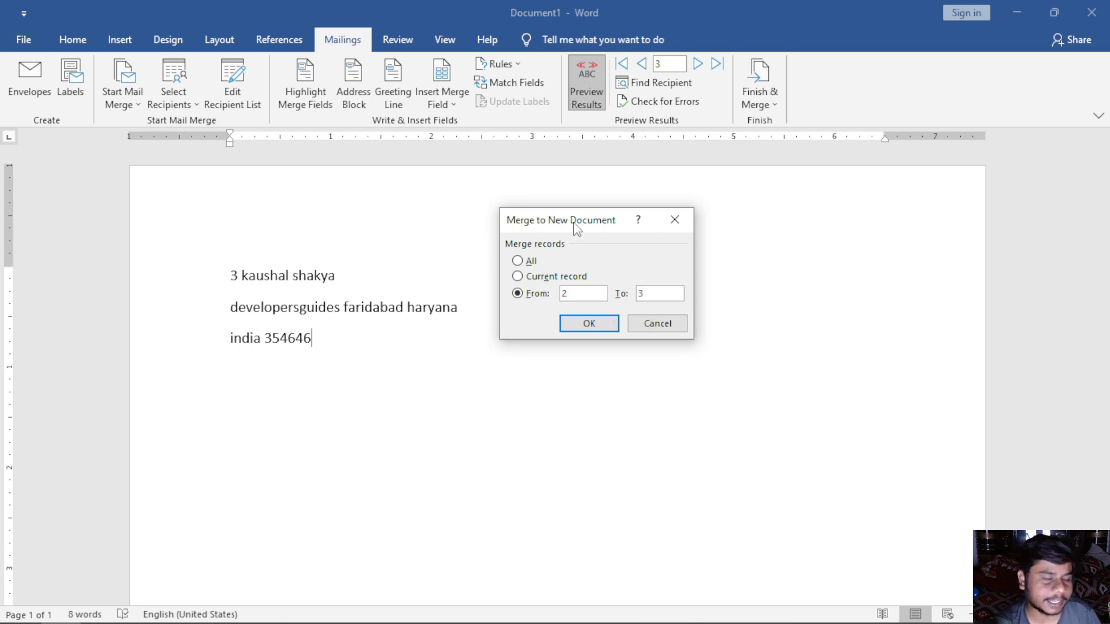
click(607, 323)
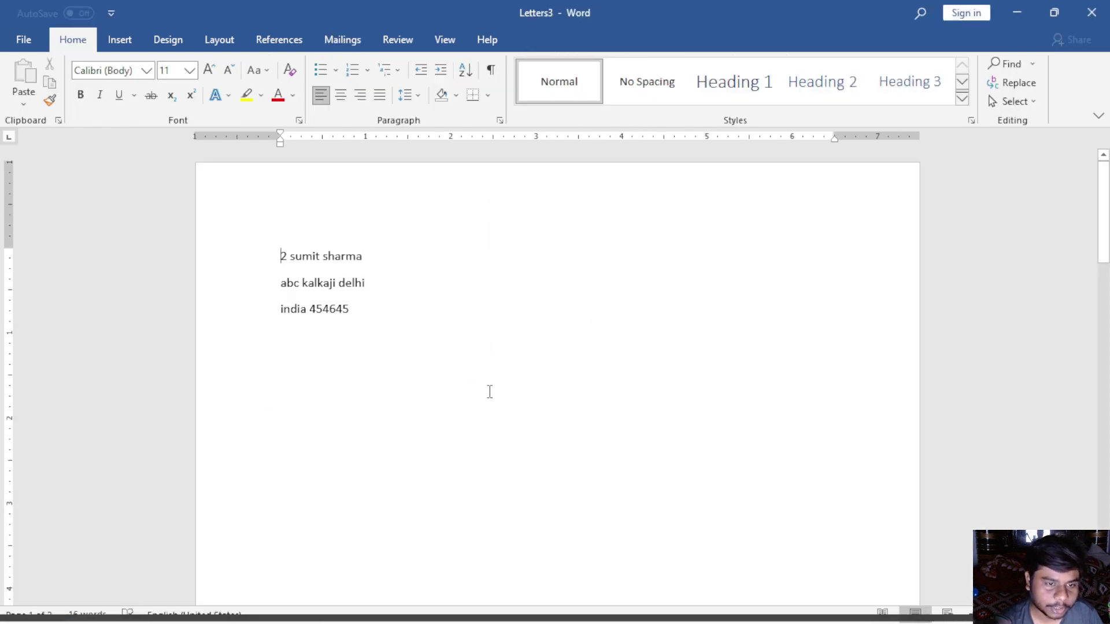
- Scroll through both merged pages of Letters3, then close it without saving
scroll(412, 345, down, 6)
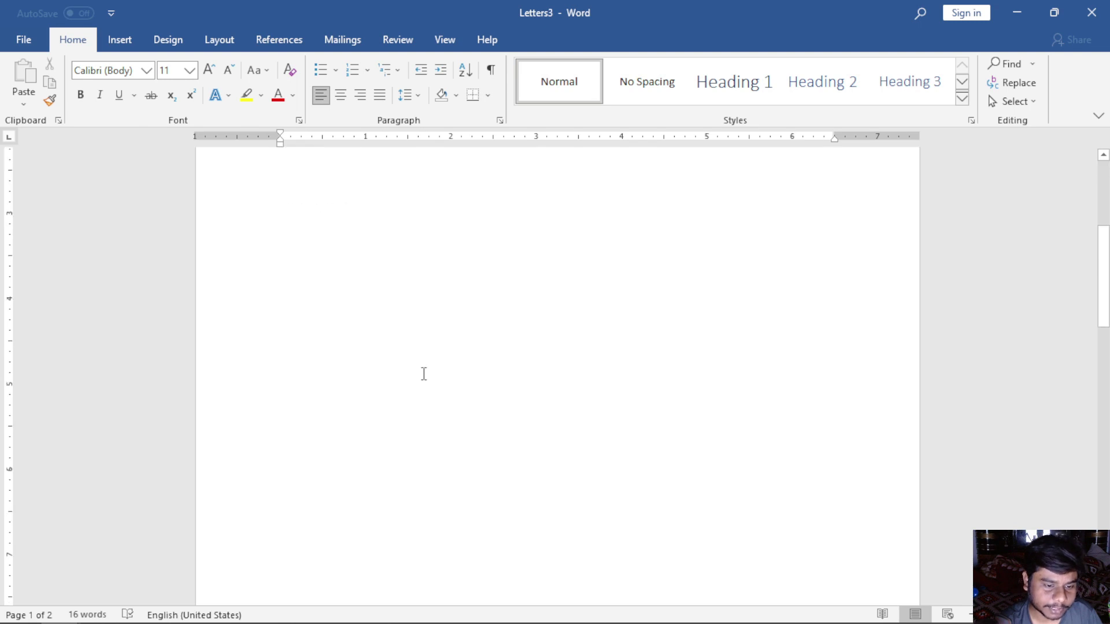
scroll(424, 372, down, 4)
scroll(456, 448, down, 4)
scroll(456, 461, down, 1)
scroll(457, 461, up, 7)
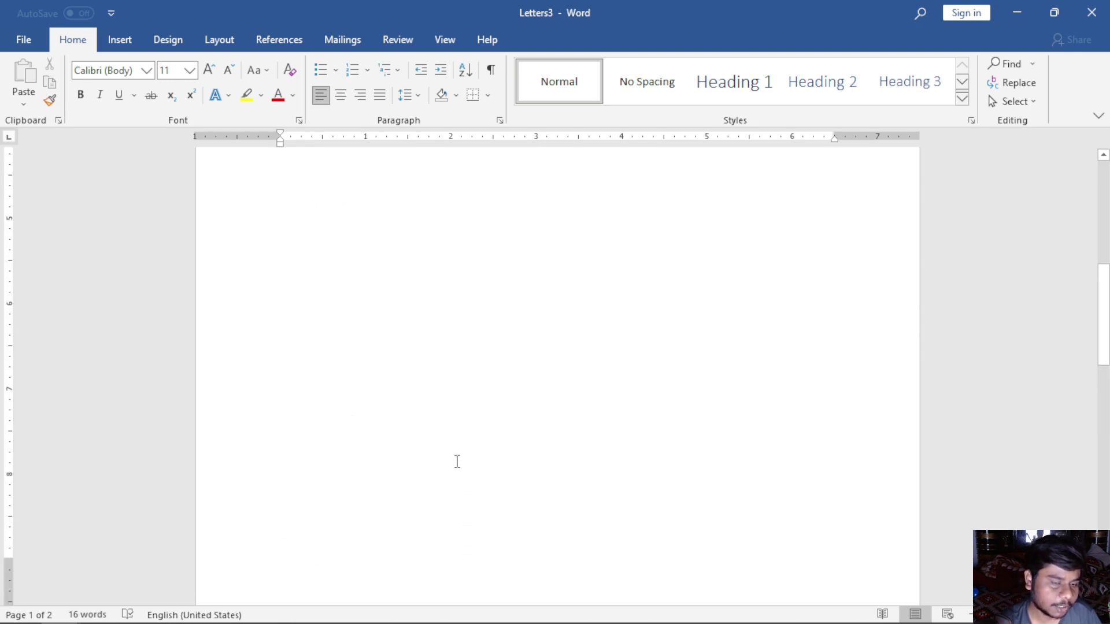
scroll(454, 460, up, 7)
scroll(453, 459, up, 1)
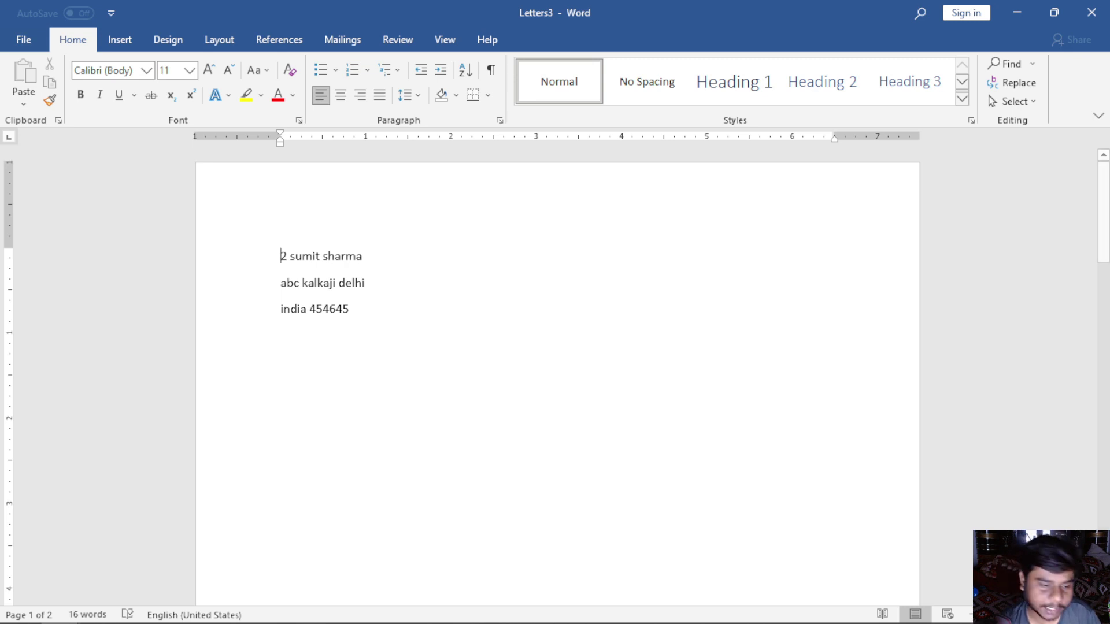
click(1091, 12)
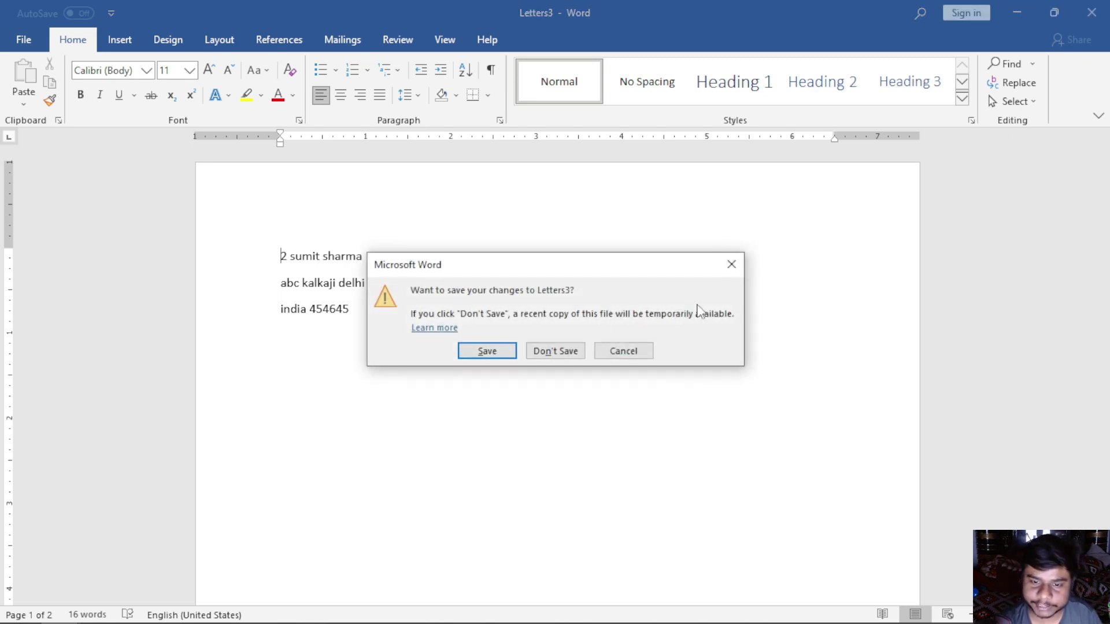
click(555, 350)
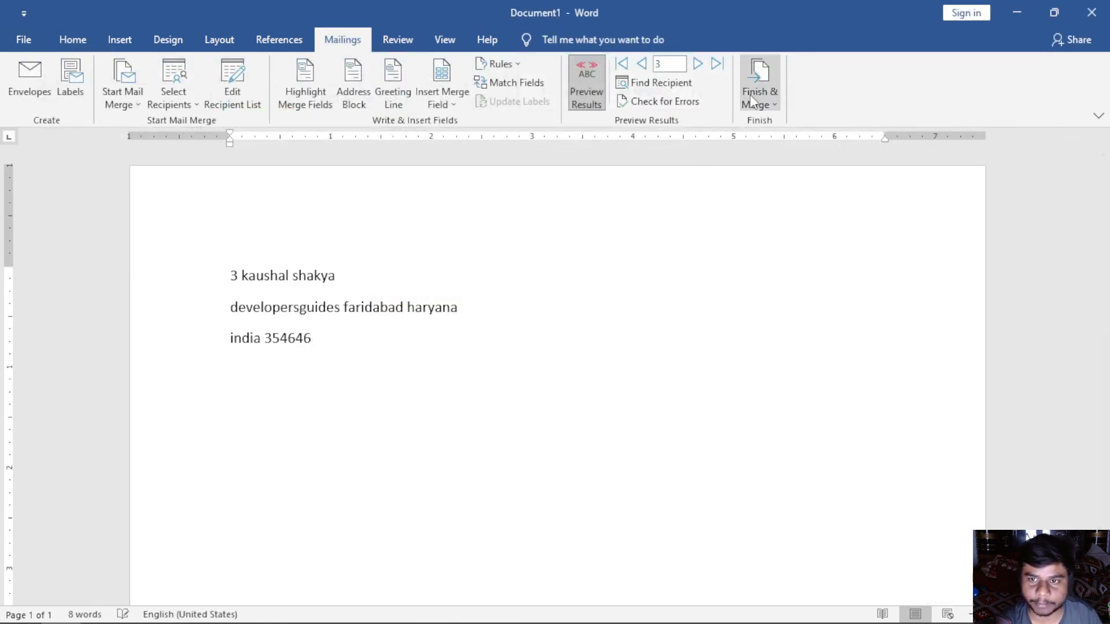
- Open the Merge to New Document dialog from Finish & Merge and cancel it
click(750, 95)
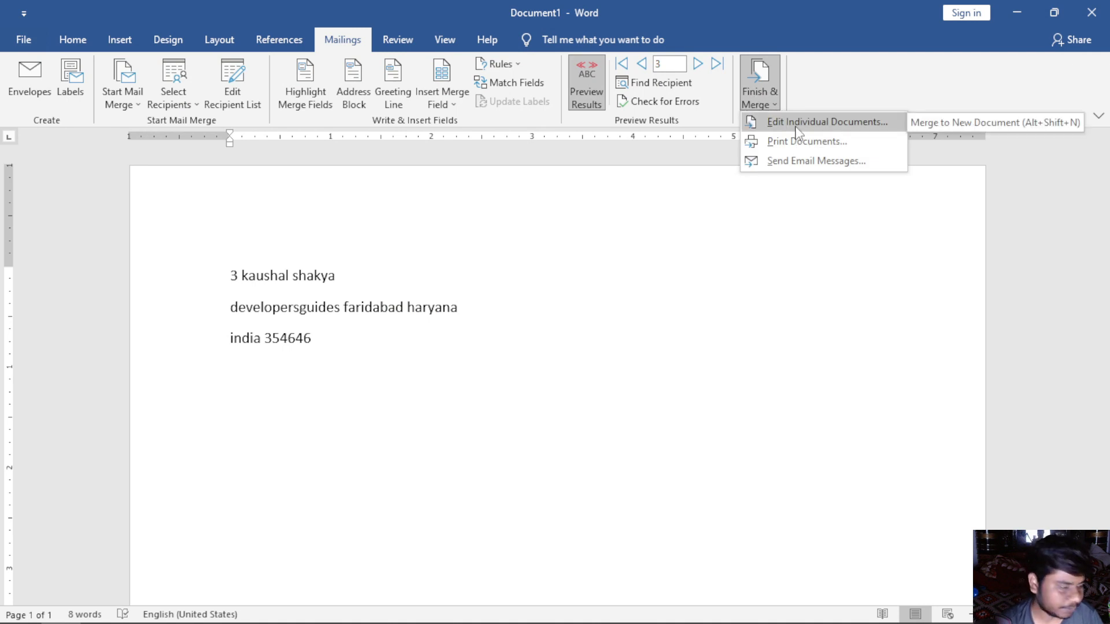
click(796, 122)
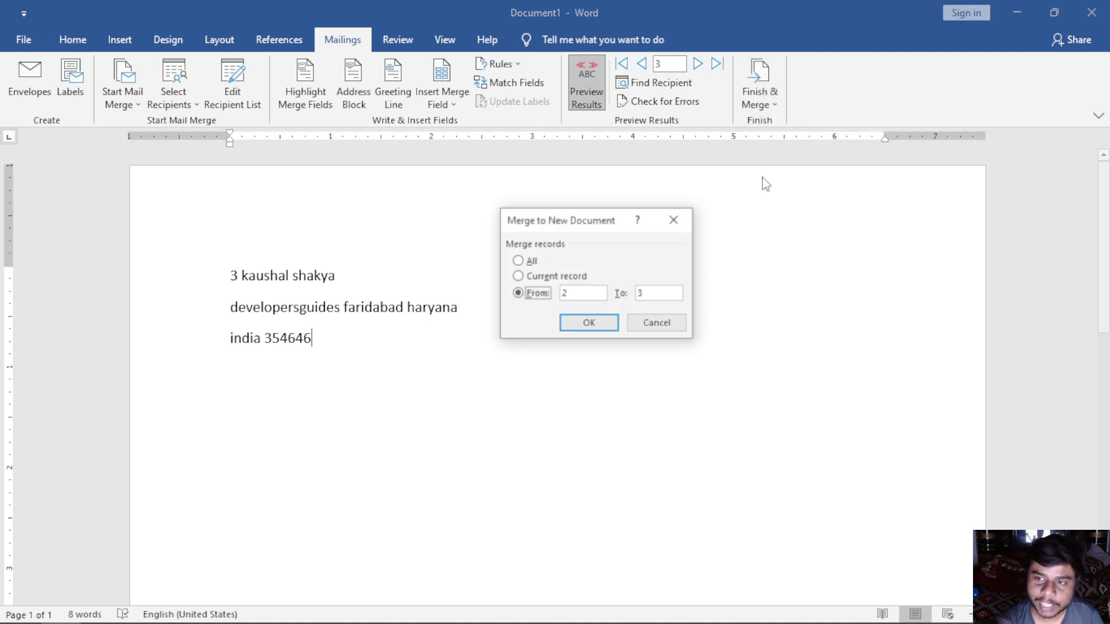
click(674, 217)
- Open Merge to Printer, select Current record, cancel it, and step the preview back to record 2
click(761, 105)
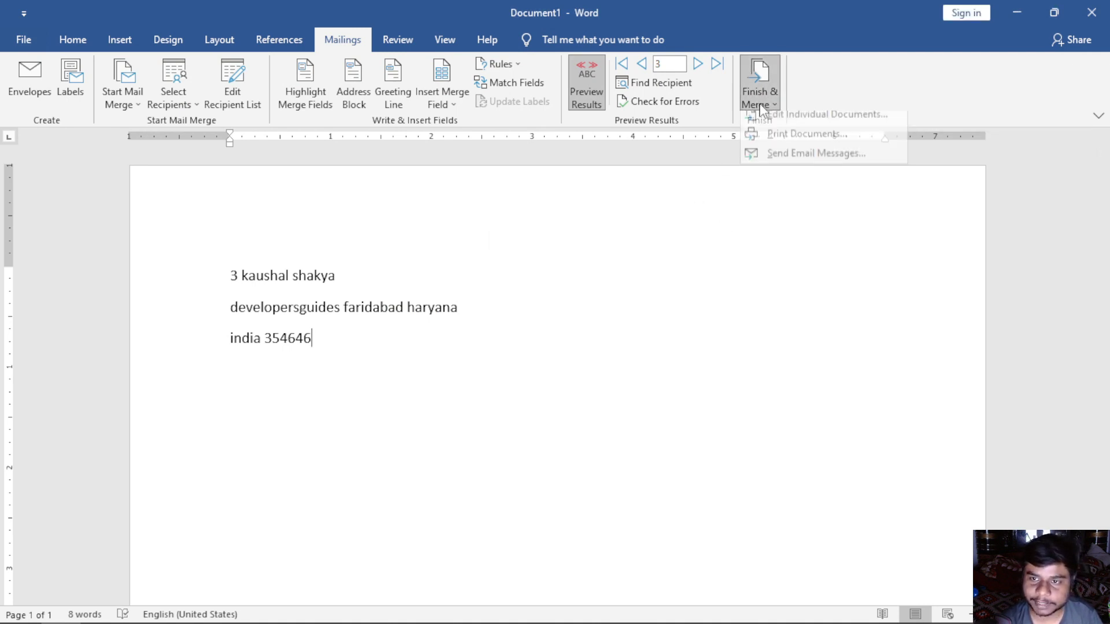
click(774, 143)
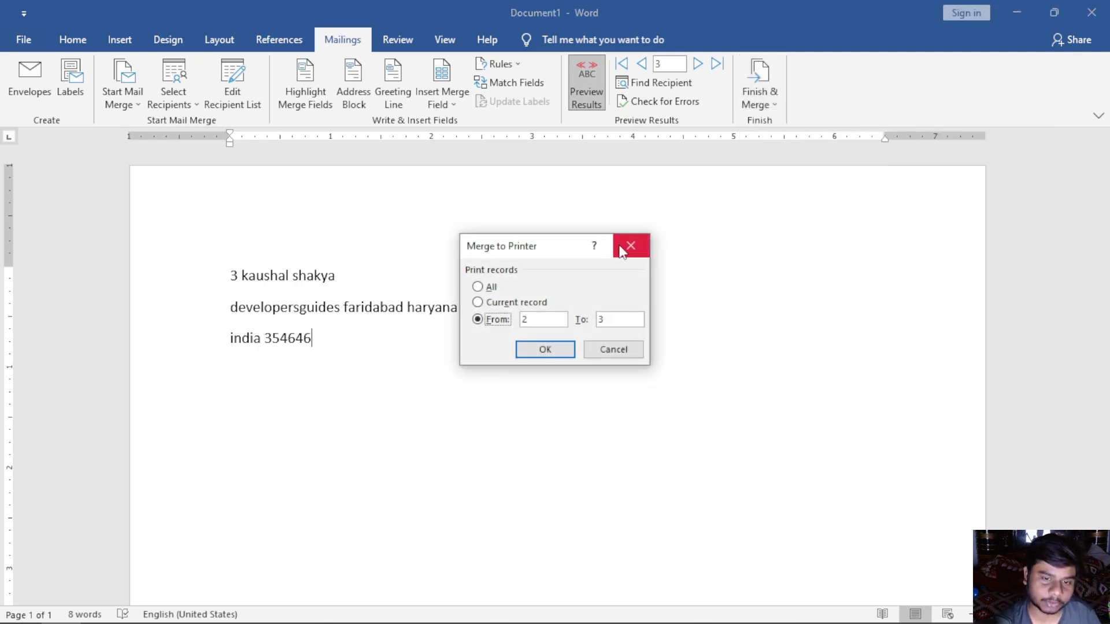
click(491, 287)
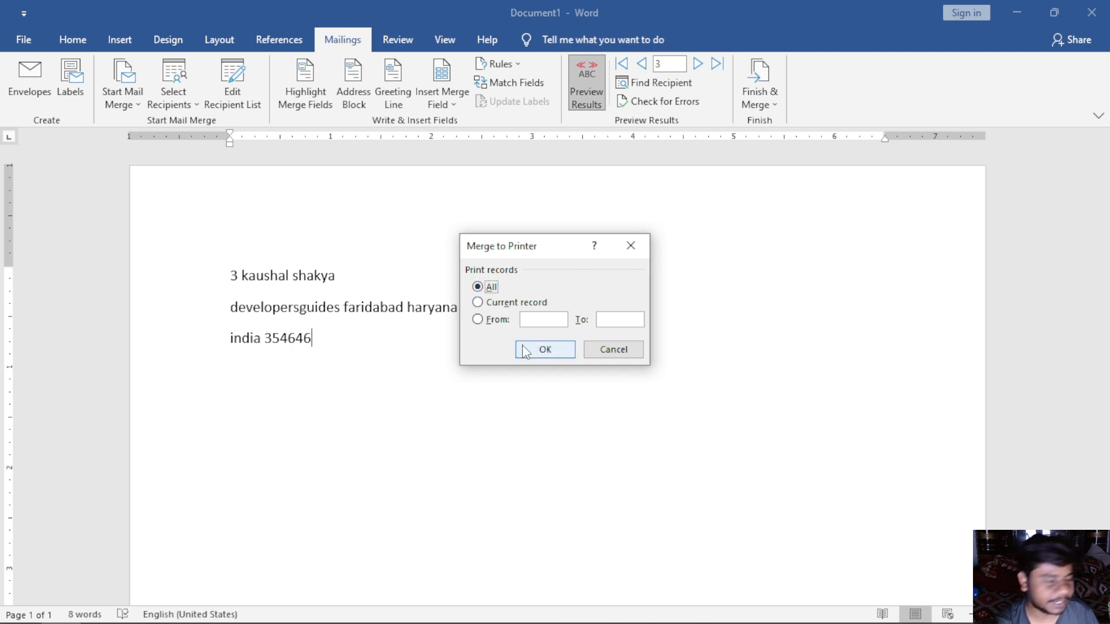
click(477, 302)
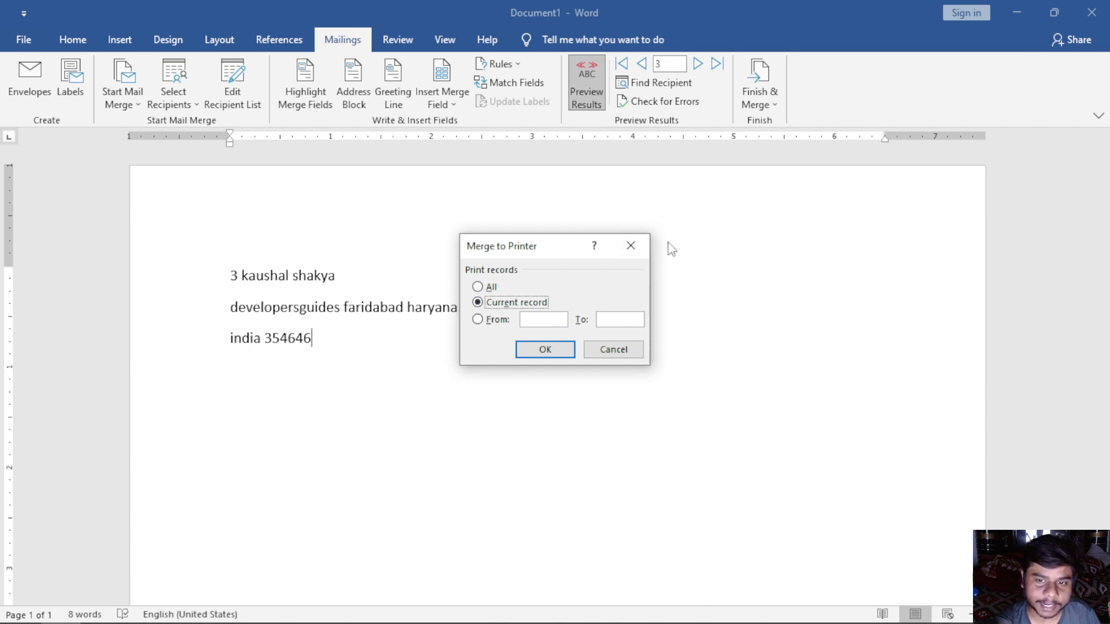
click(630, 246)
click(643, 64)
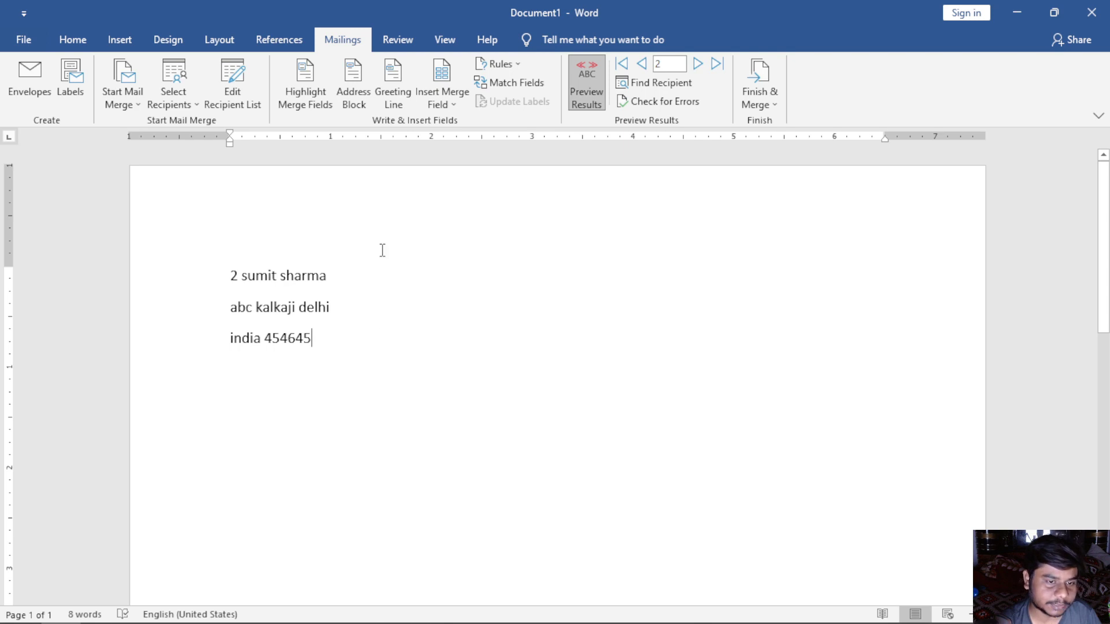
- Merge to printer with All records after trying From 7 To 12, then cancel the Print dialog
click(759, 93)
click(773, 139)
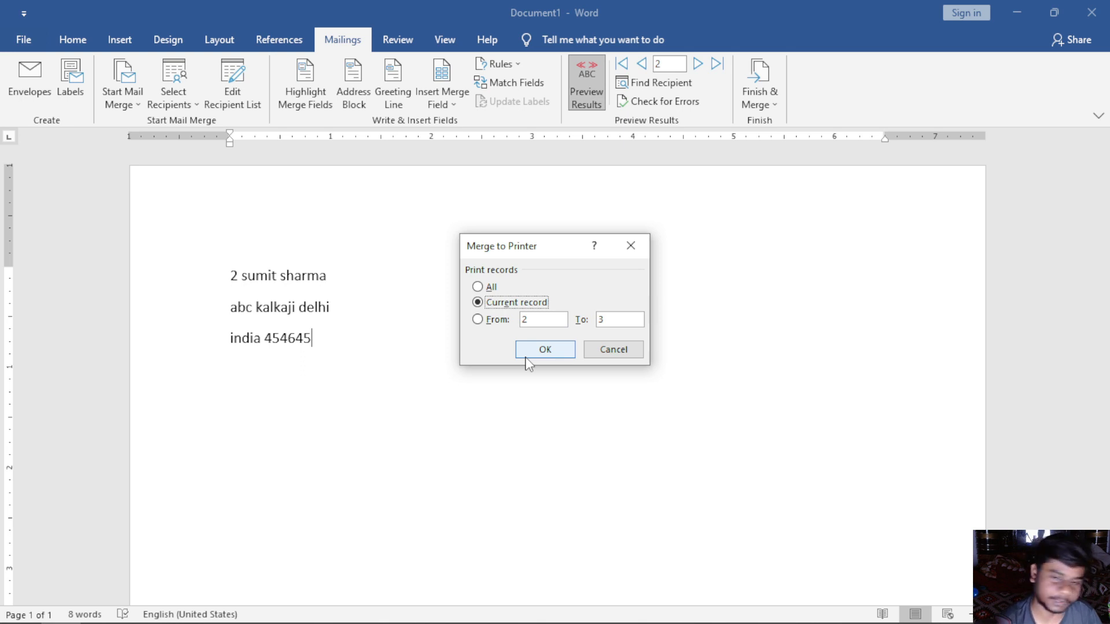
click(498, 323)
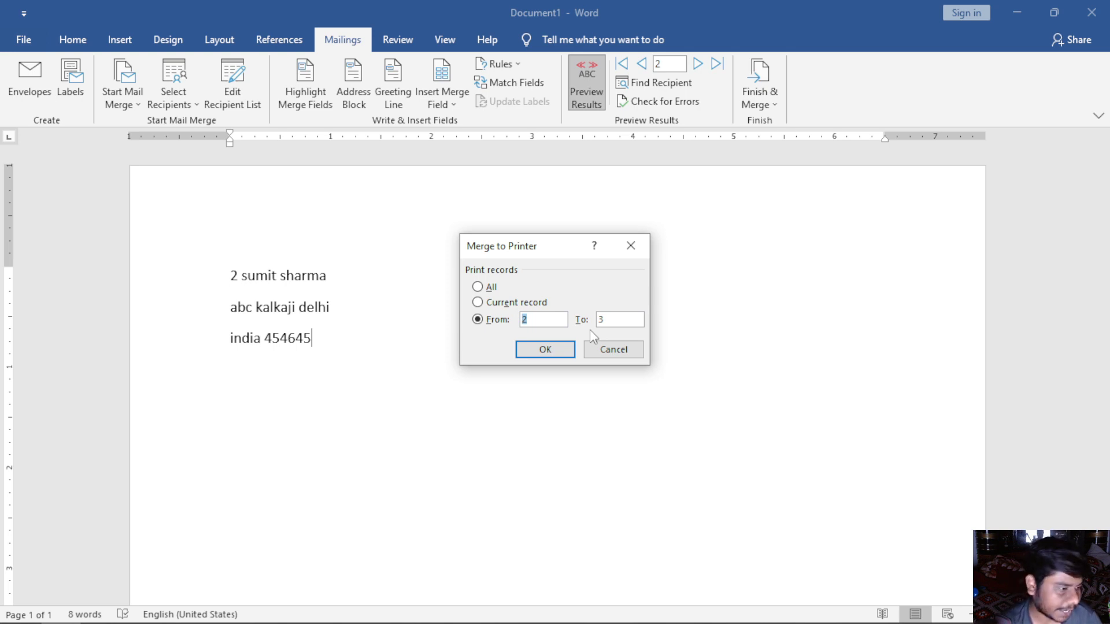
text(7)
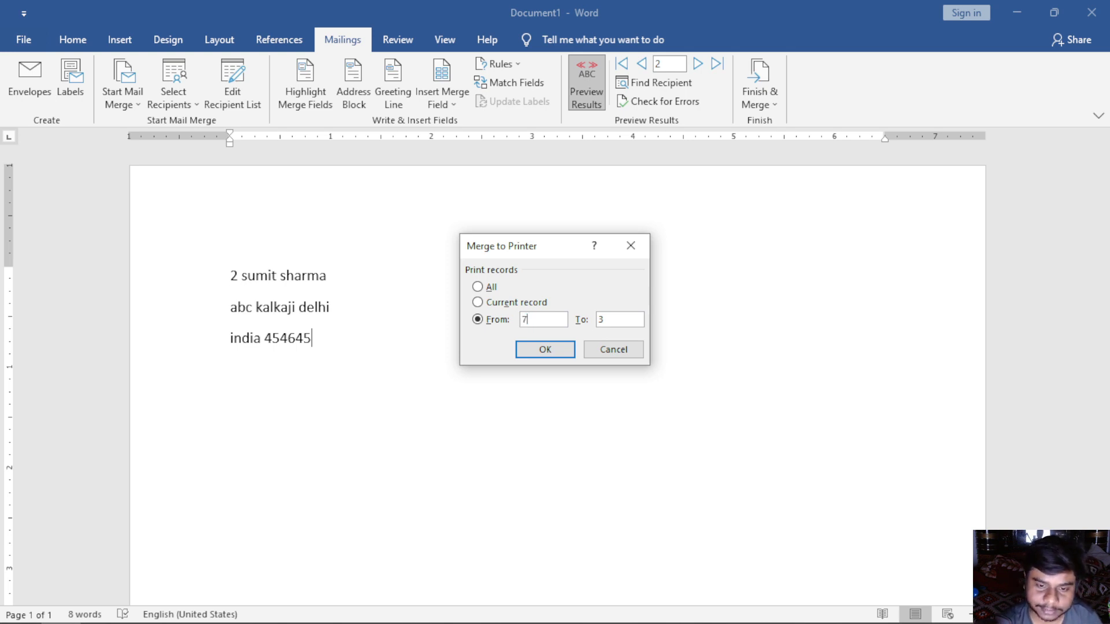
click(607, 320)
text(12)
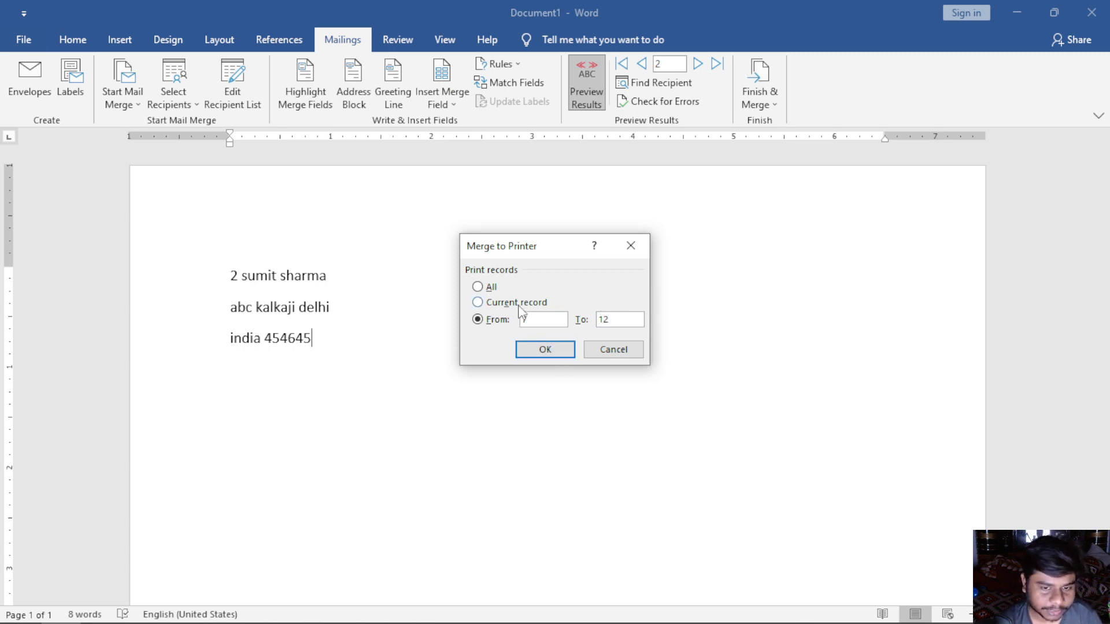
click(491, 288)
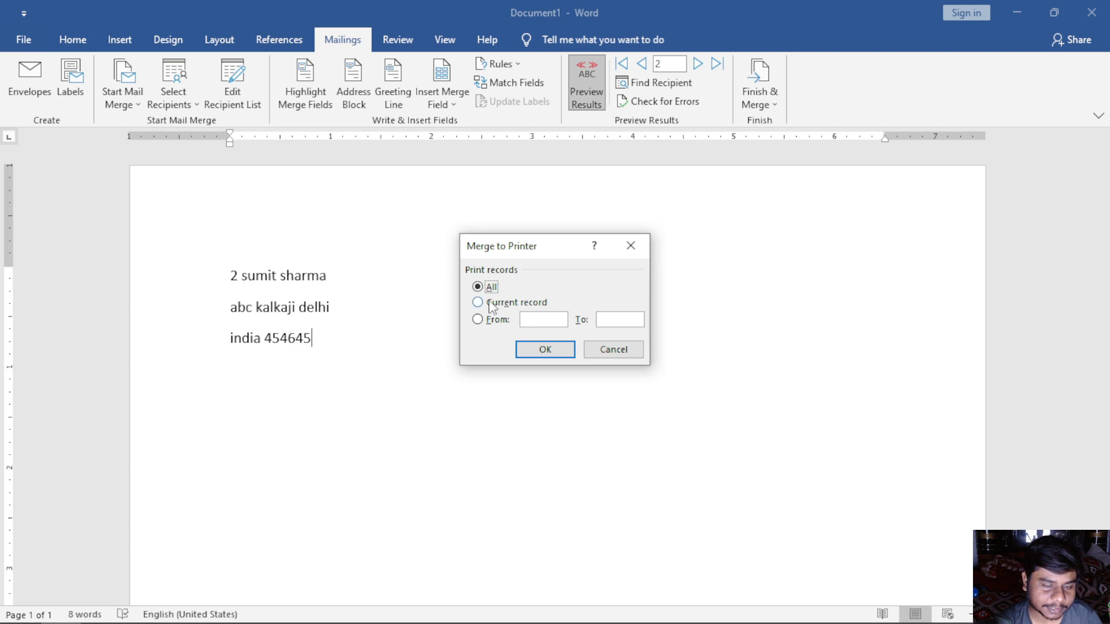
click(534, 349)
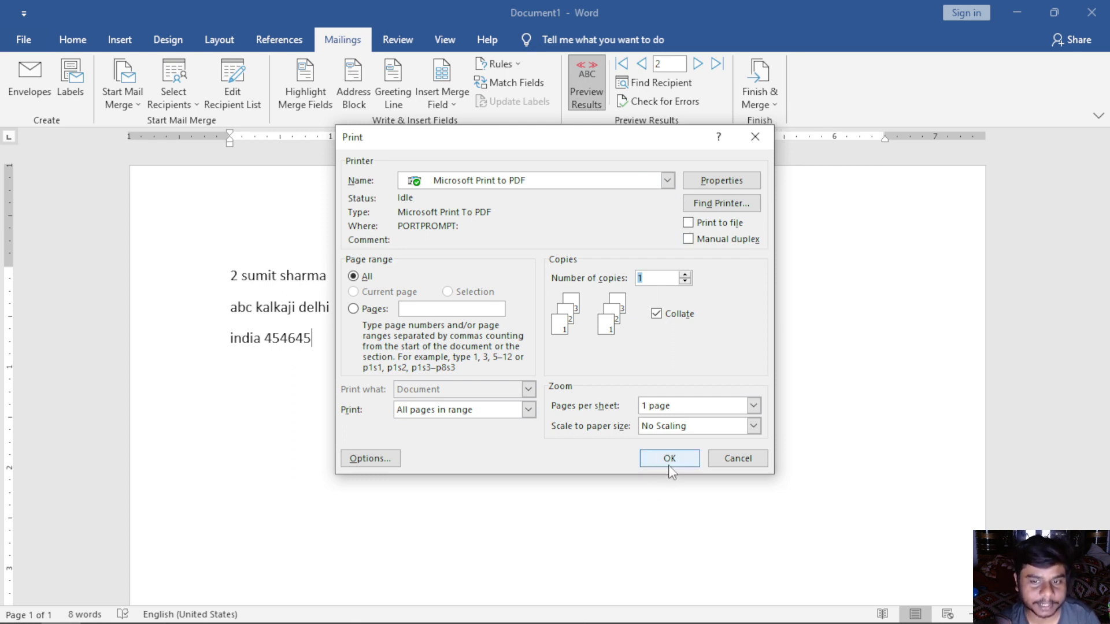
click(754, 136)
click(759, 93)
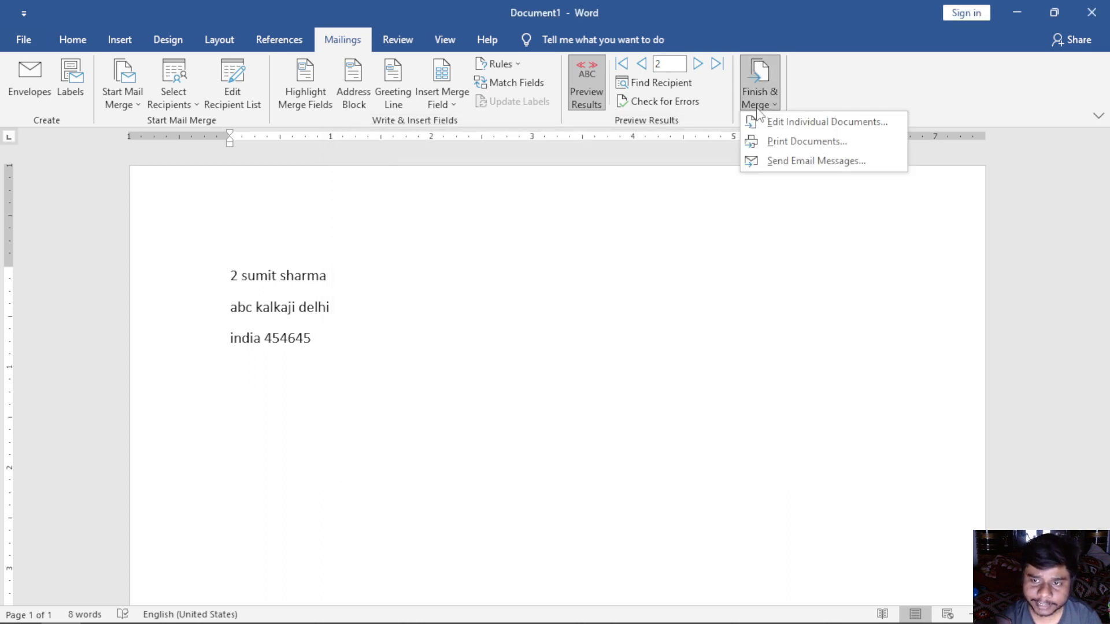
- Start an email merge and set the To field to First_Name
click(763, 165)
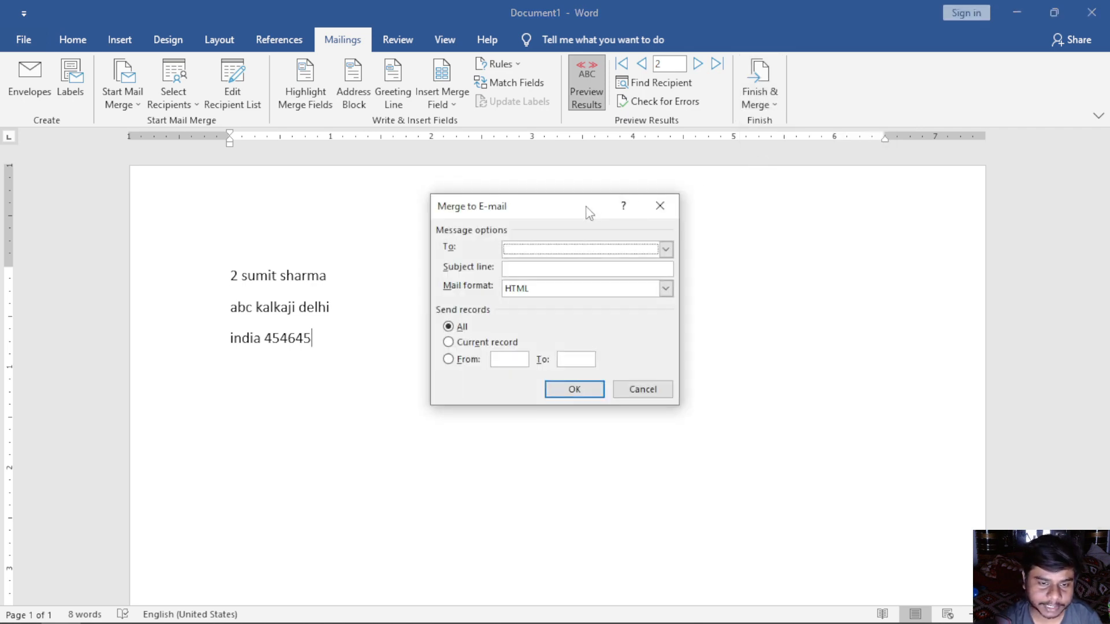
click(665, 250)
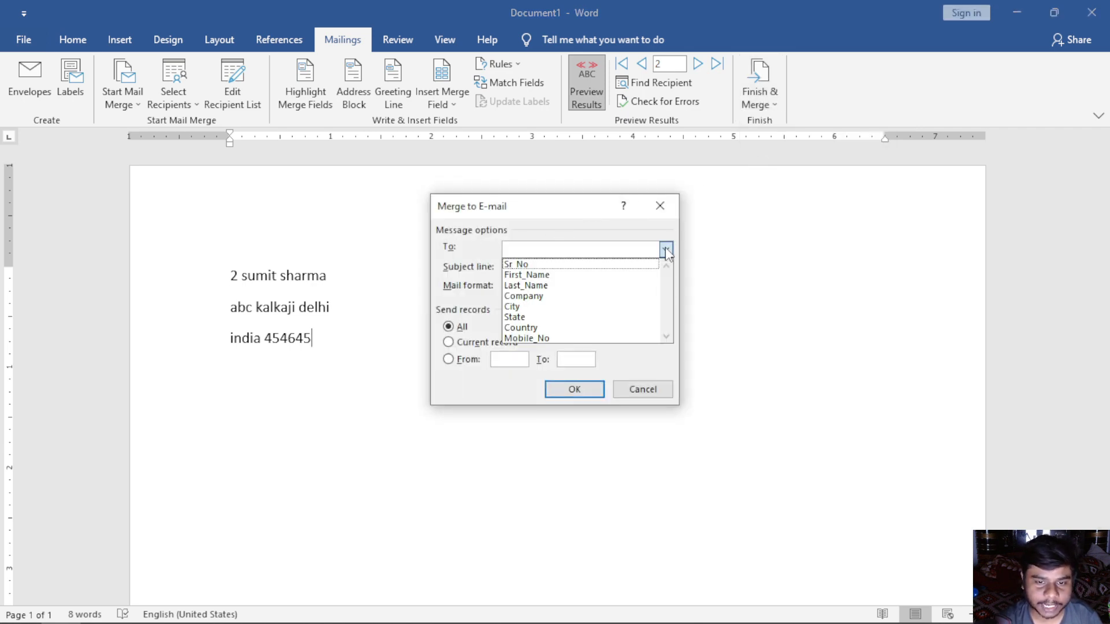
click(540, 275)
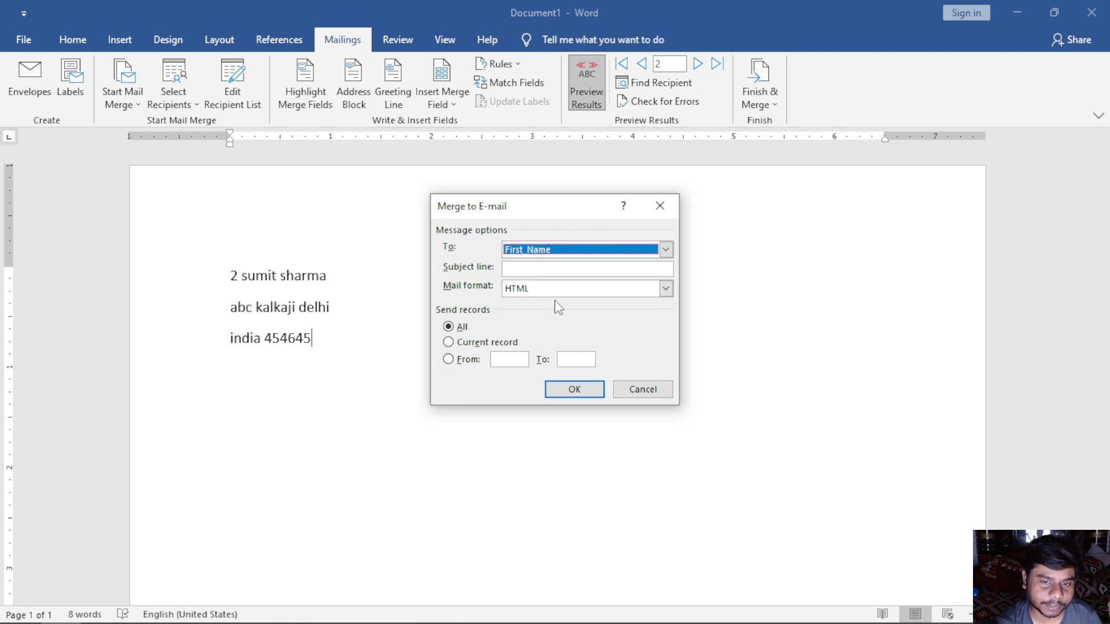
click(656, 254)
click(612, 286)
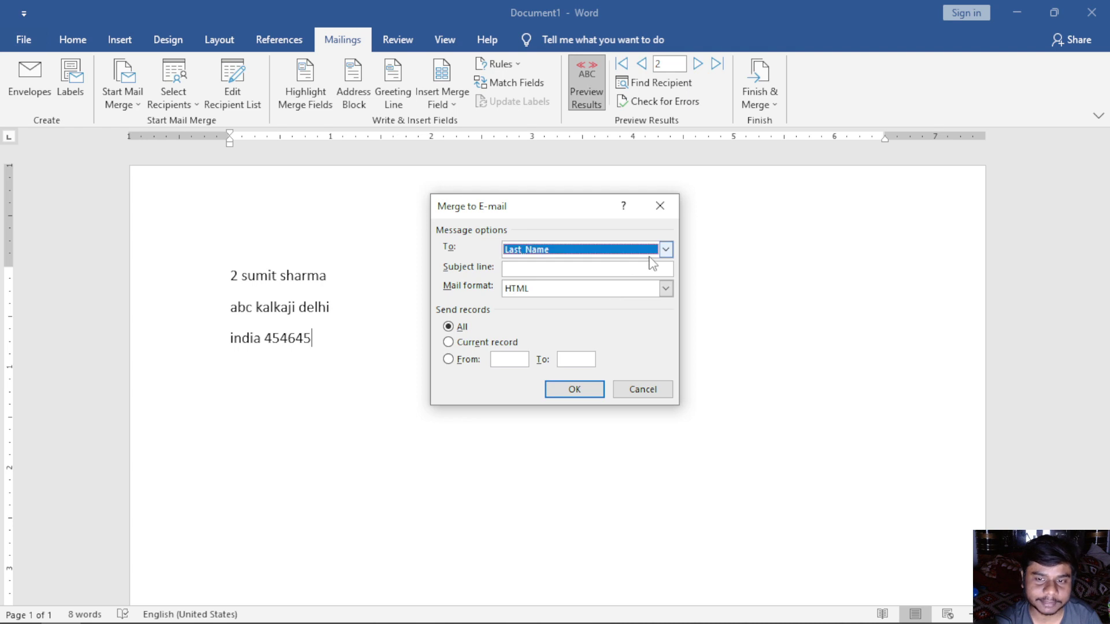
click(663, 252)
click(613, 276)
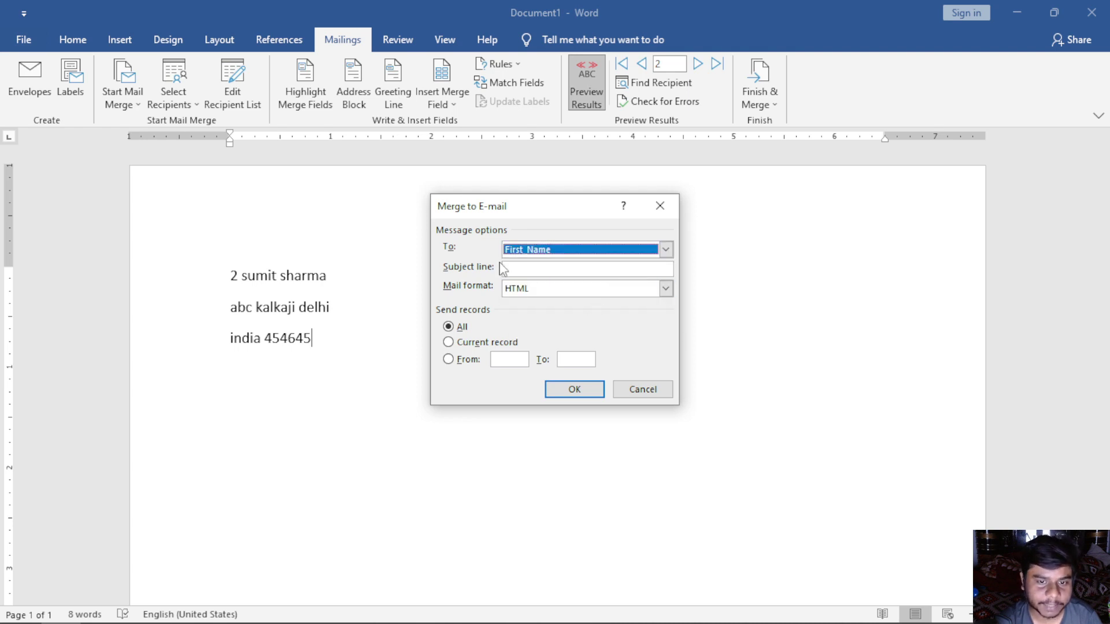
click(522, 271)
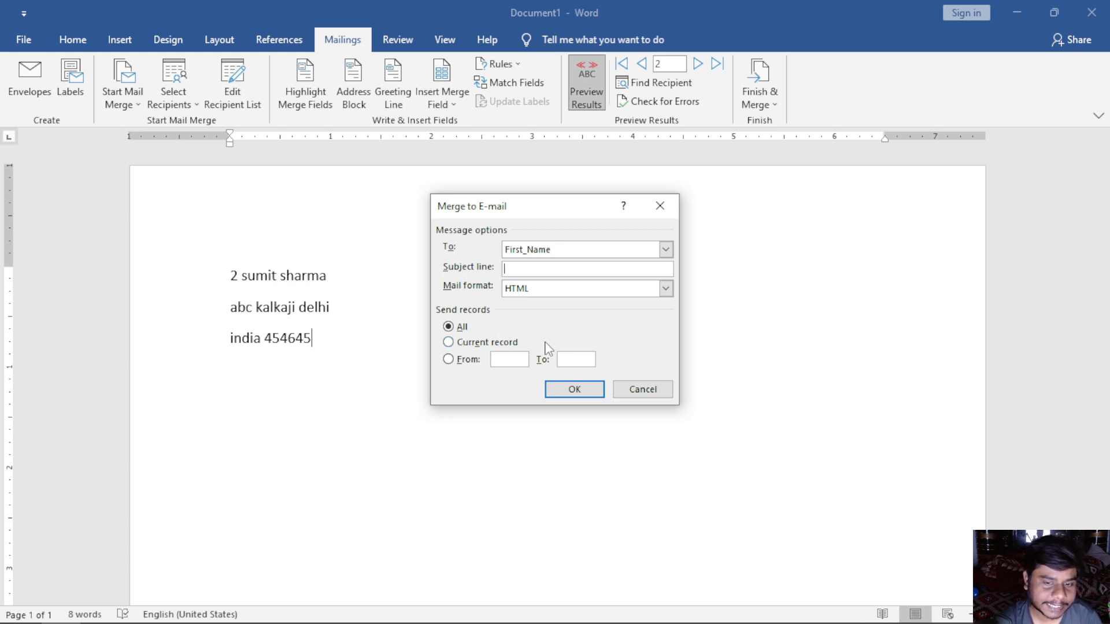
- Set subject line Letters, send records From 7 To 12, and confirm the email merge
click(483, 345)
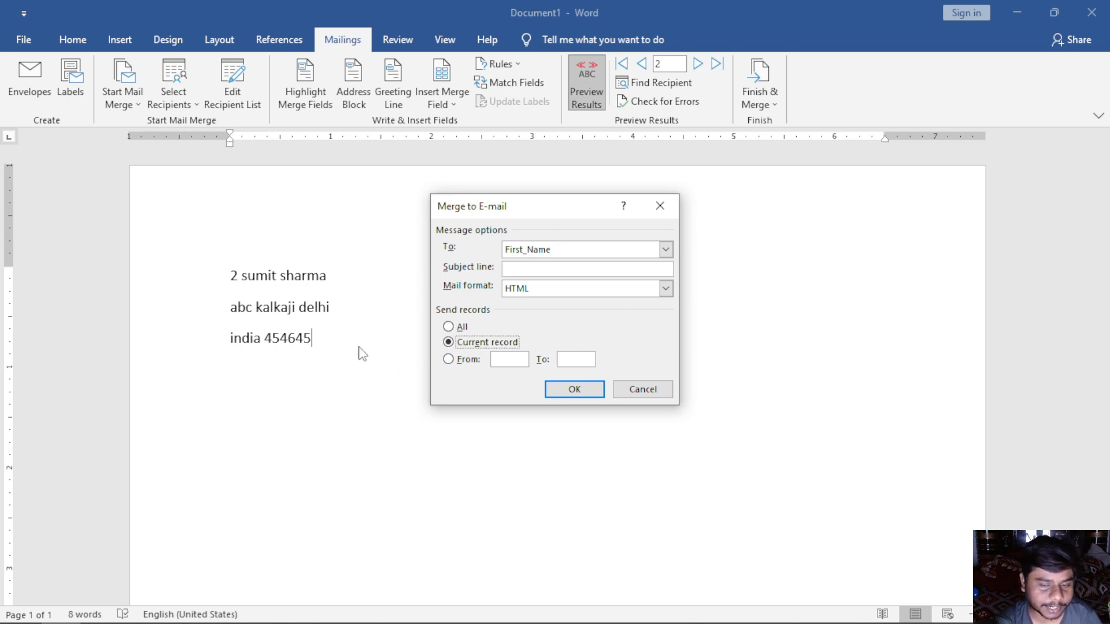
click(450, 360)
click(496, 358)
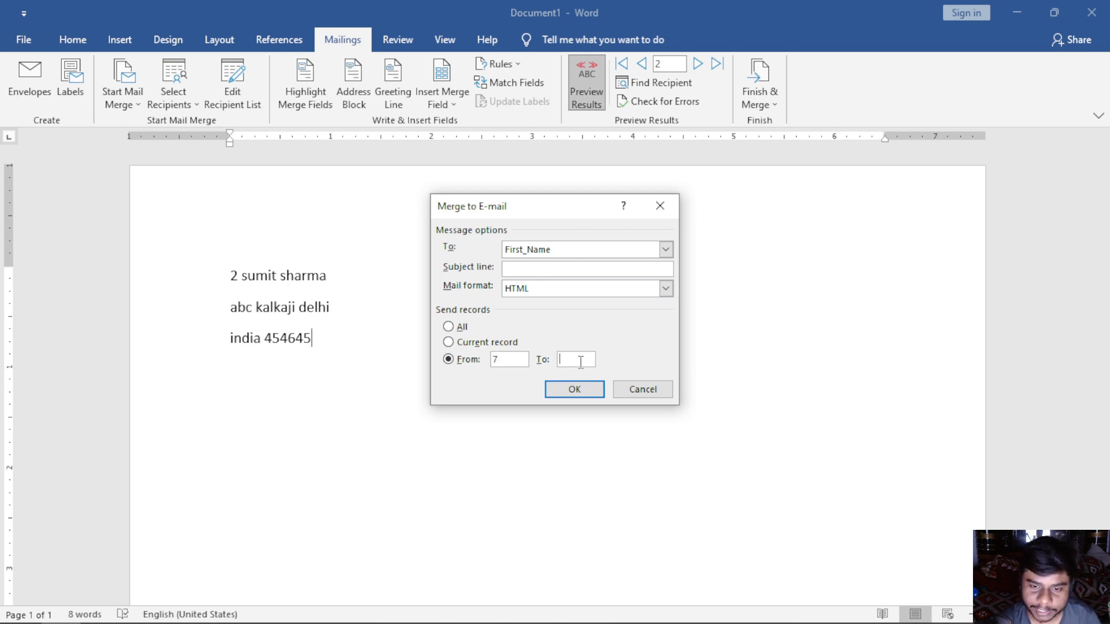
click(582, 363)
text(12)
click(550, 269)
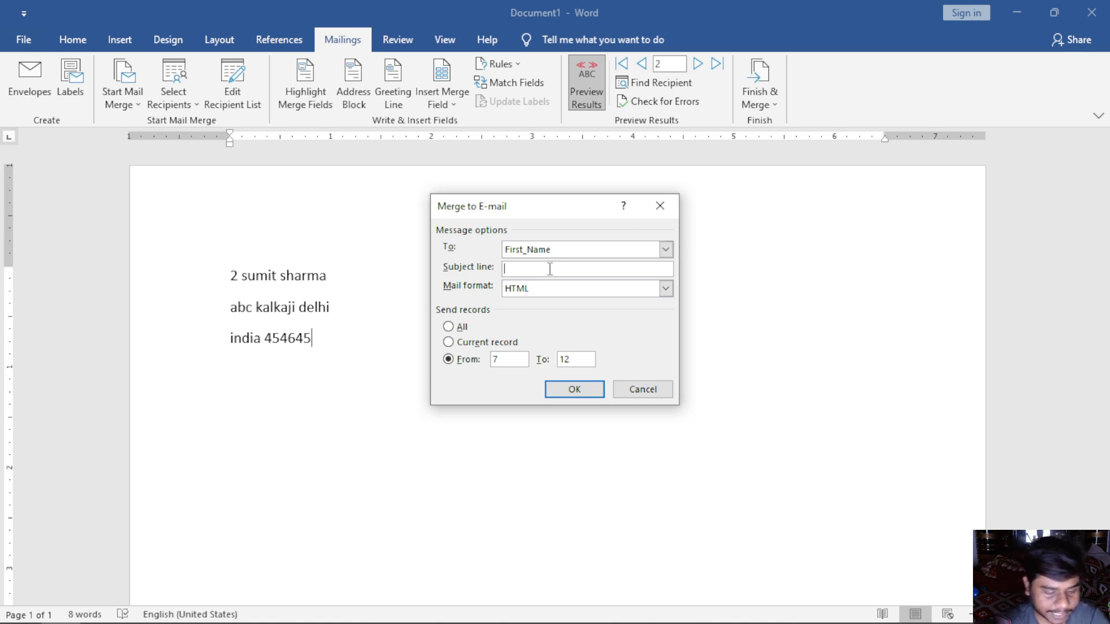
text(Letters)
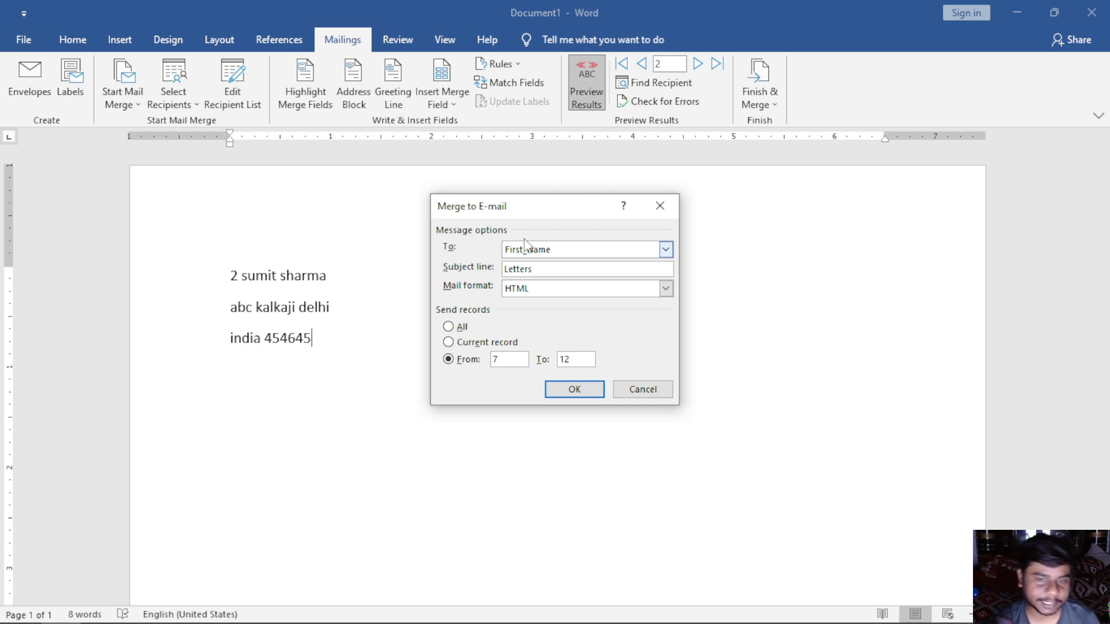
click(566, 388)
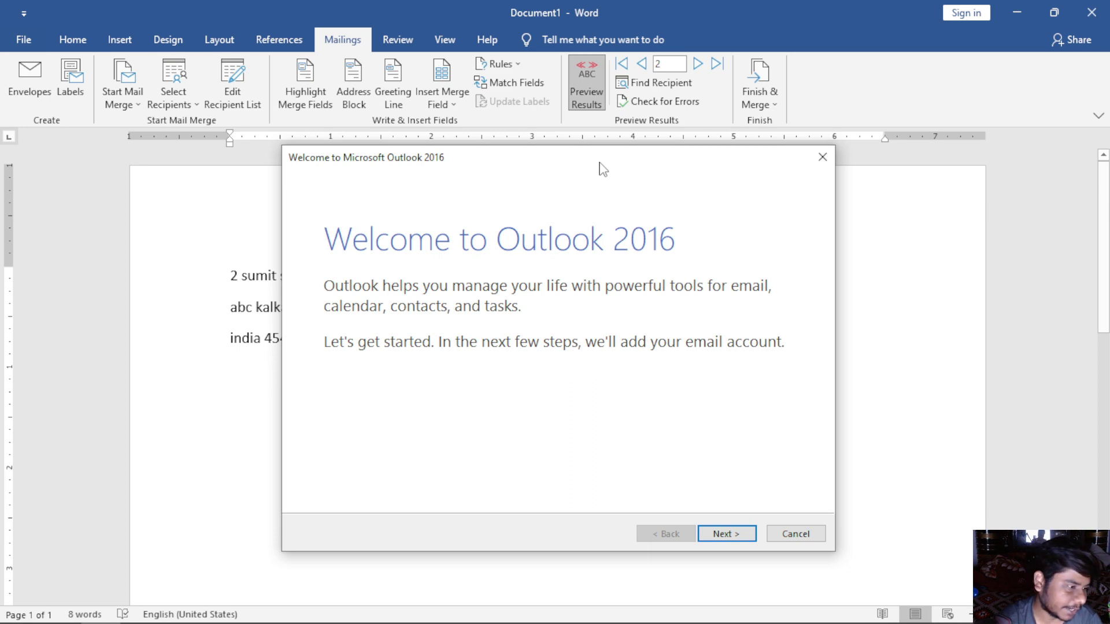
- Close the Outlook 2016 welcome wizard, confirm exiting, and dismiss the Finish & Merge menu
mouse_move(582, 165)
mouse_down()
mouse_move(524, 173)
mouse_move(578, 121)
mouse_up()
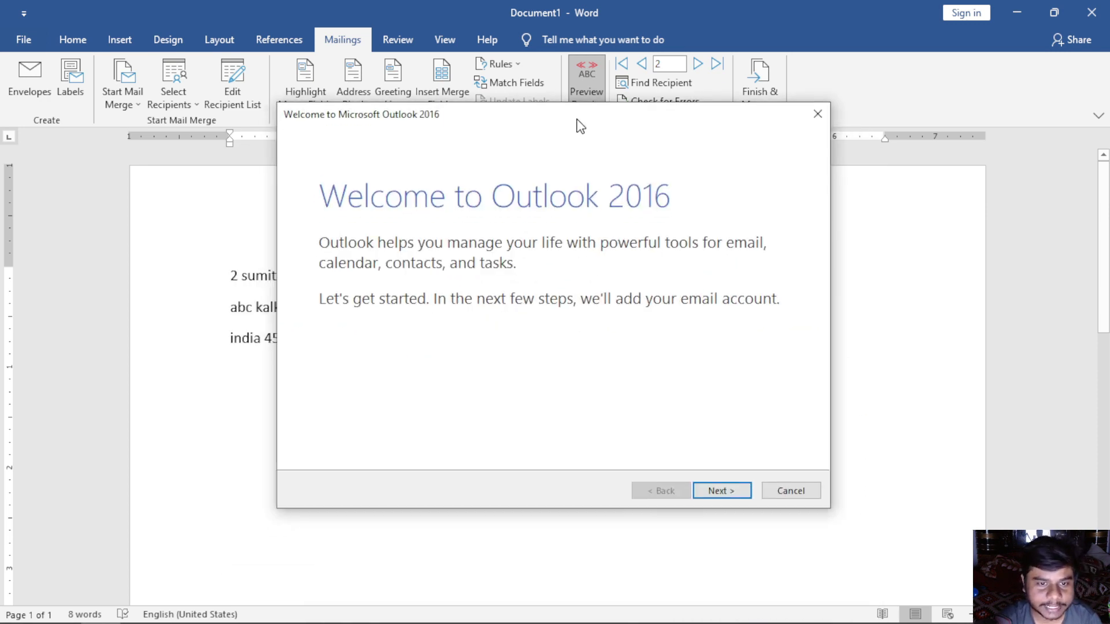
click(816, 121)
click(618, 378)
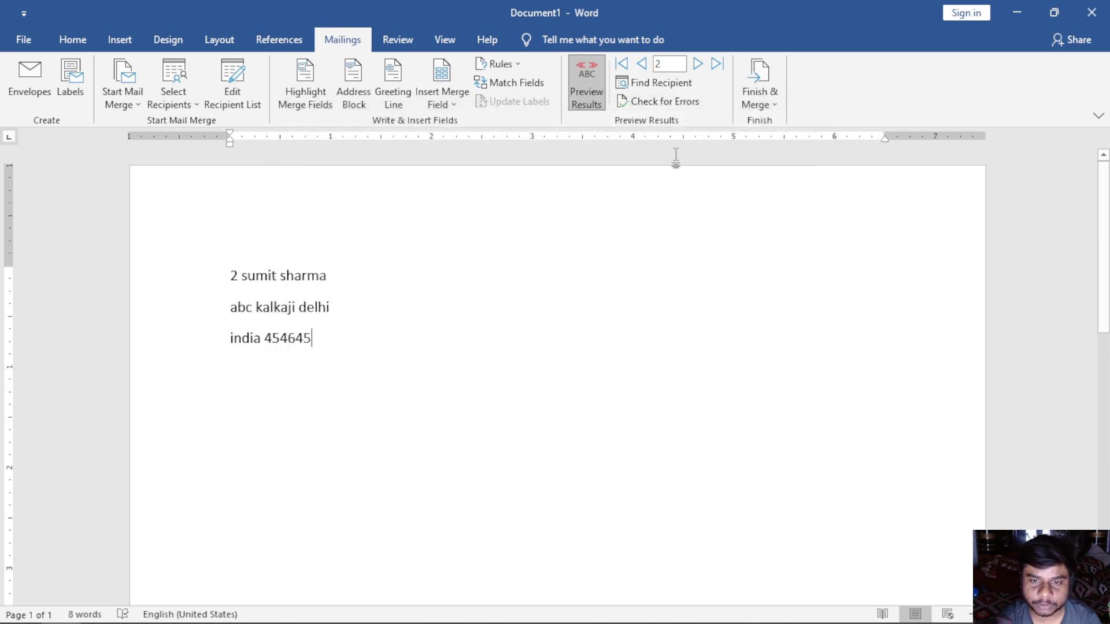
click(760, 87)
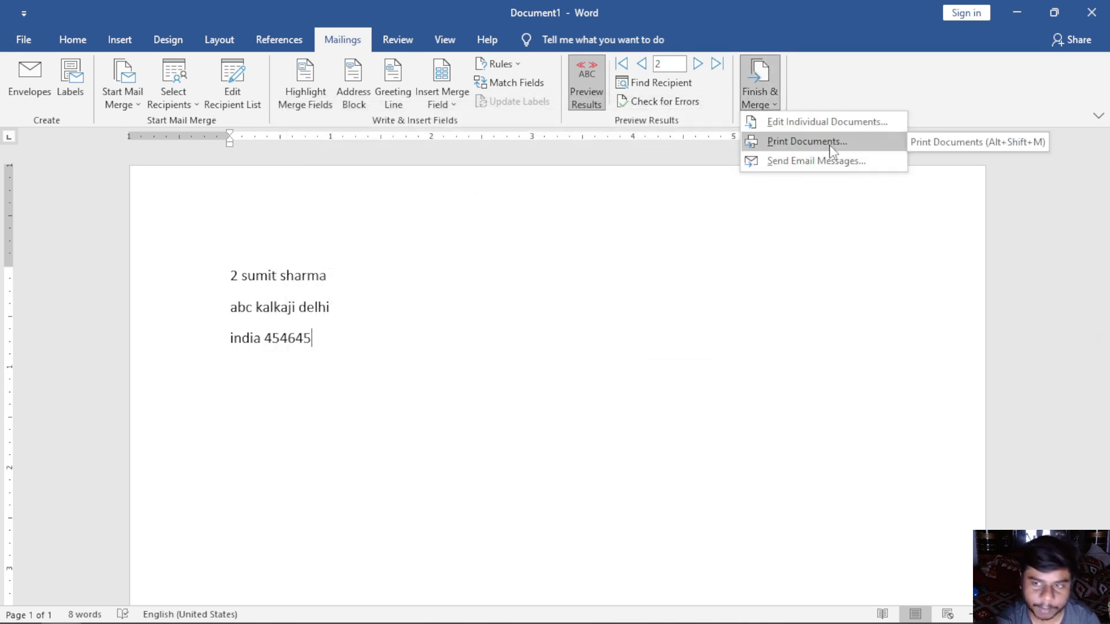
click(397, 324)
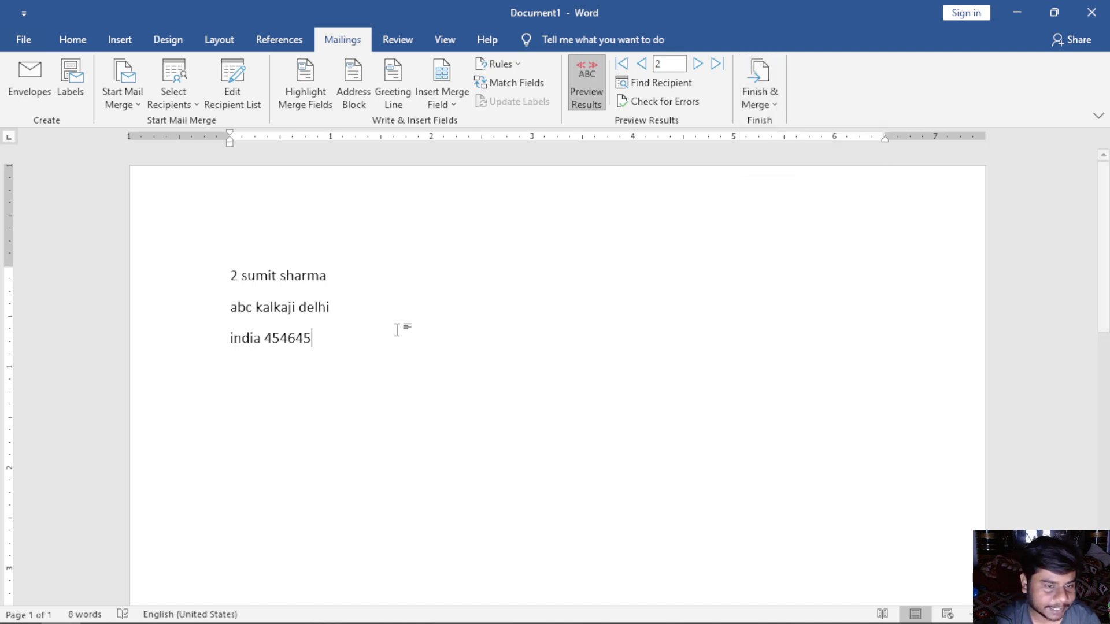